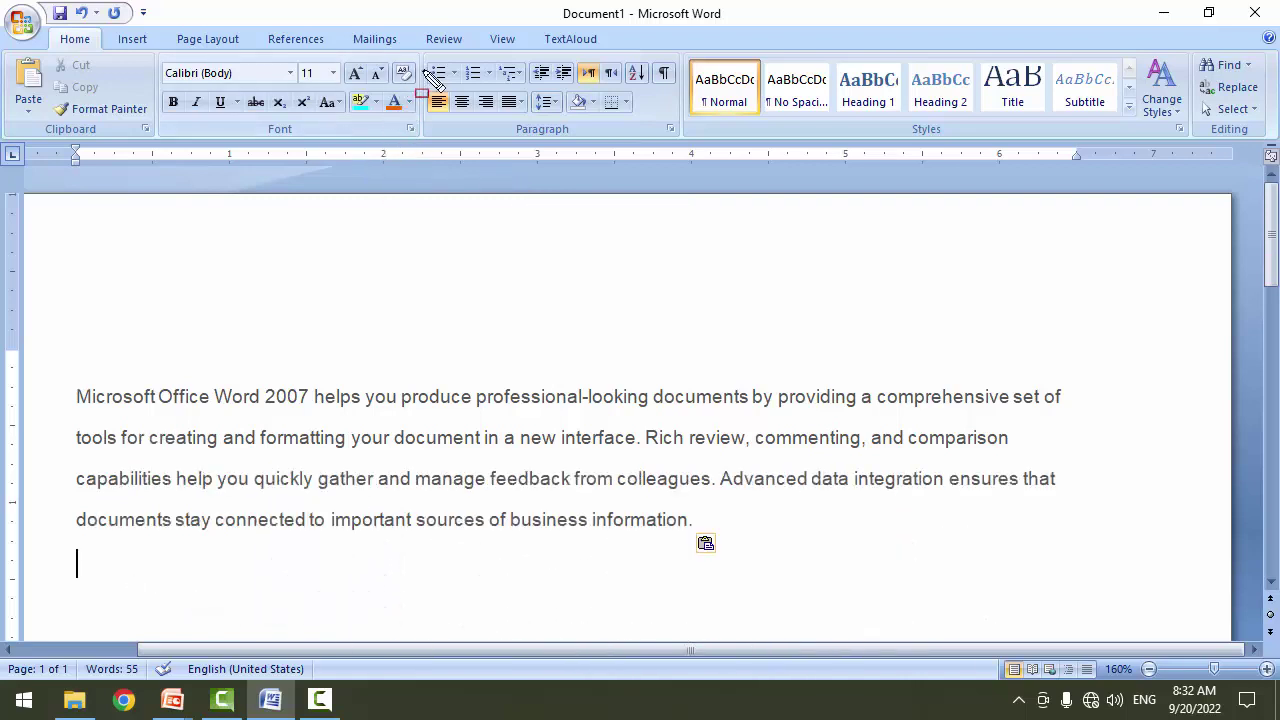
# Type the names ali, akram, zahid and nadeem on separate lines, then select them.
pyautogui.moveTo(425, 46)
pyautogui.mouseDown()
pyautogui.moveTo(675, 158)
pyautogui.moveTo(691, 146)
pyautogui.mouseUp()
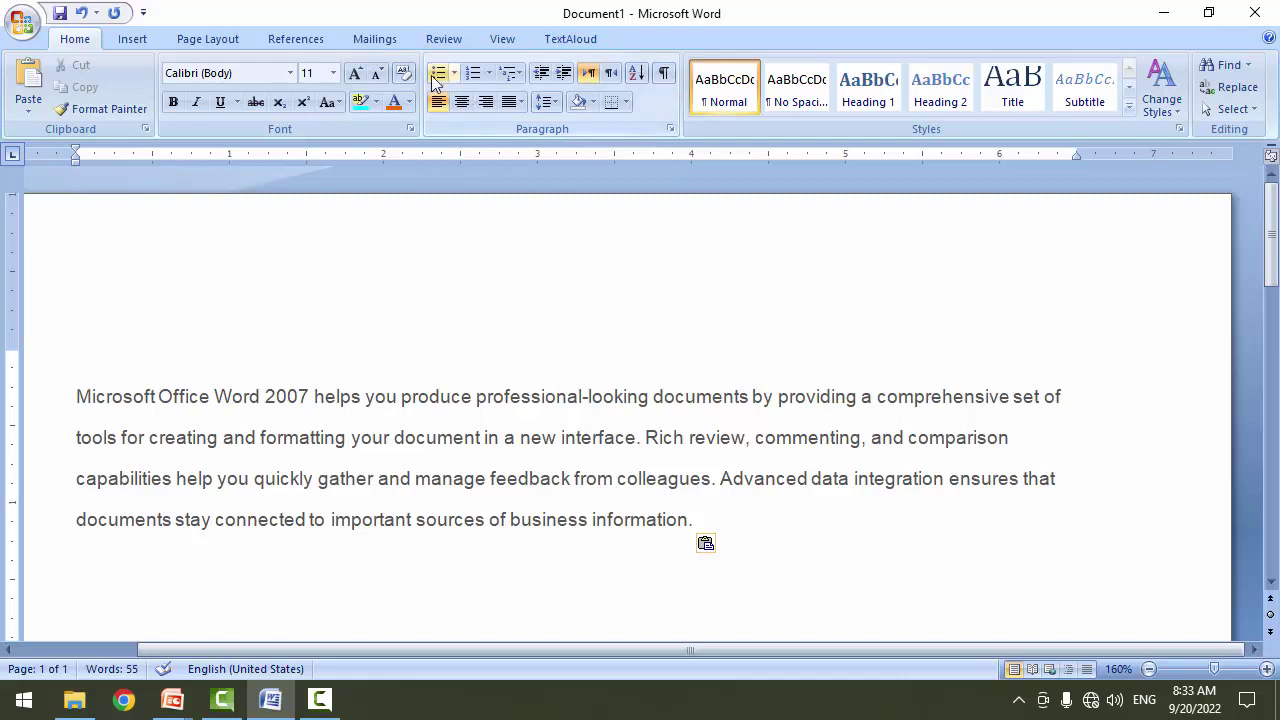
pyautogui.moveTo(420, 46); pyautogui.dragTo(469, 97)
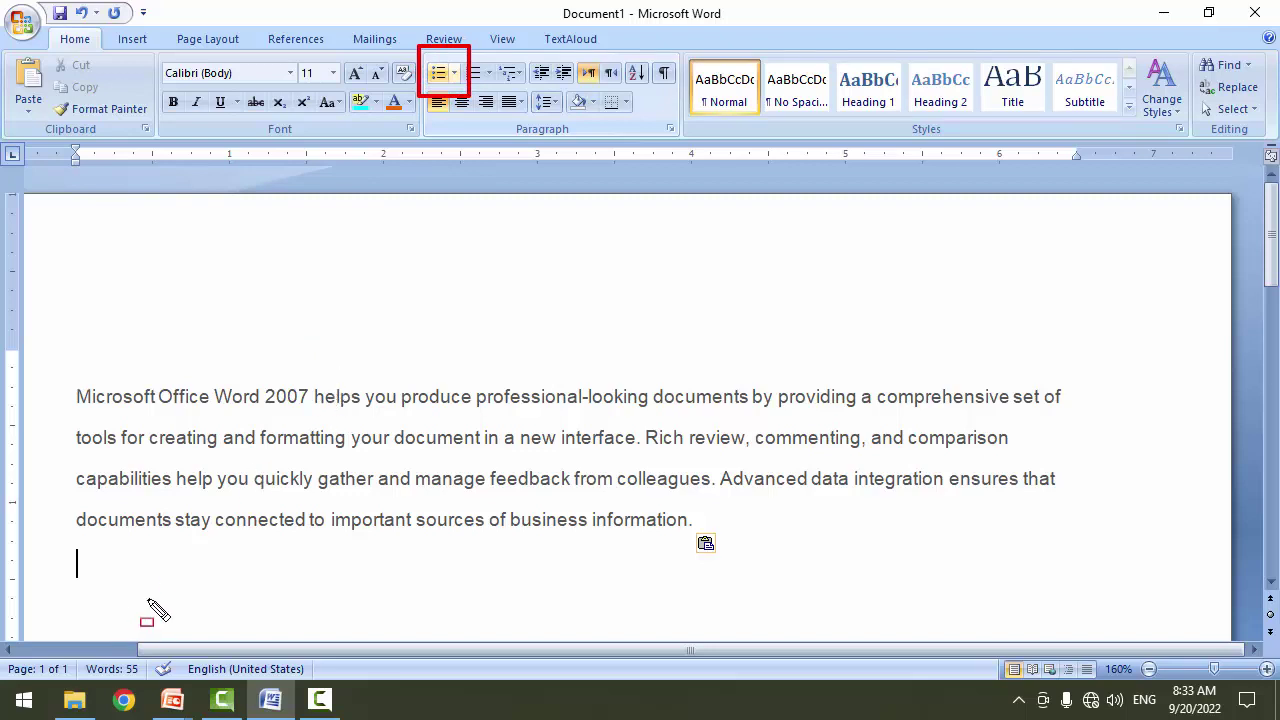
pyautogui.press('Escape')
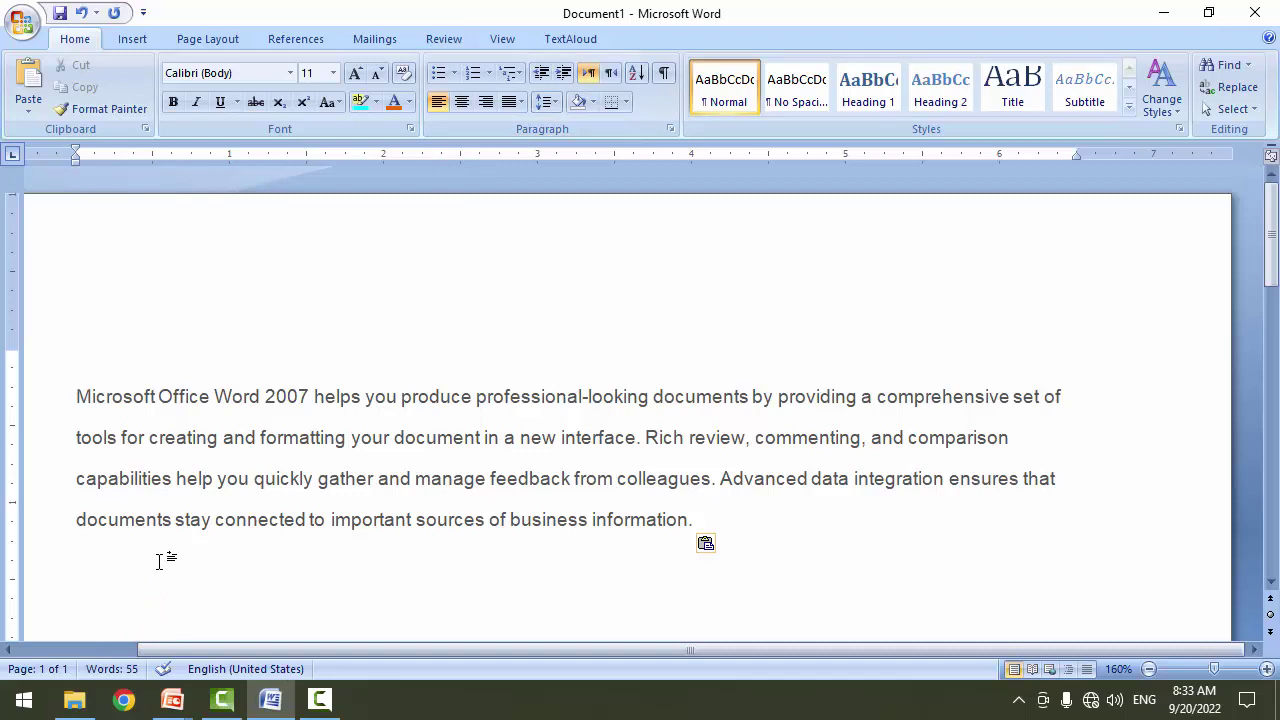
pyautogui.write('ali')
pyautogui.press('Return')
pyautogui.write('akr')
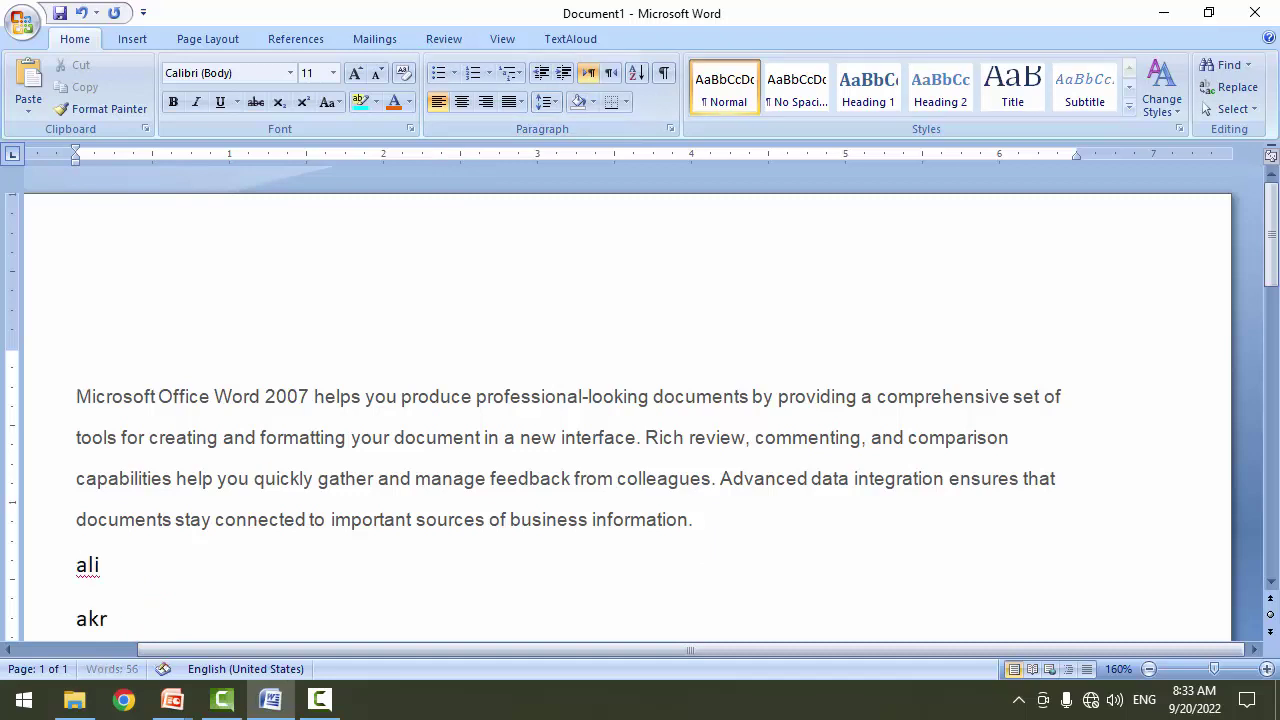
pyautogui.write('am')
pyautogui.press('Return')
pyautogui.write('zahi')
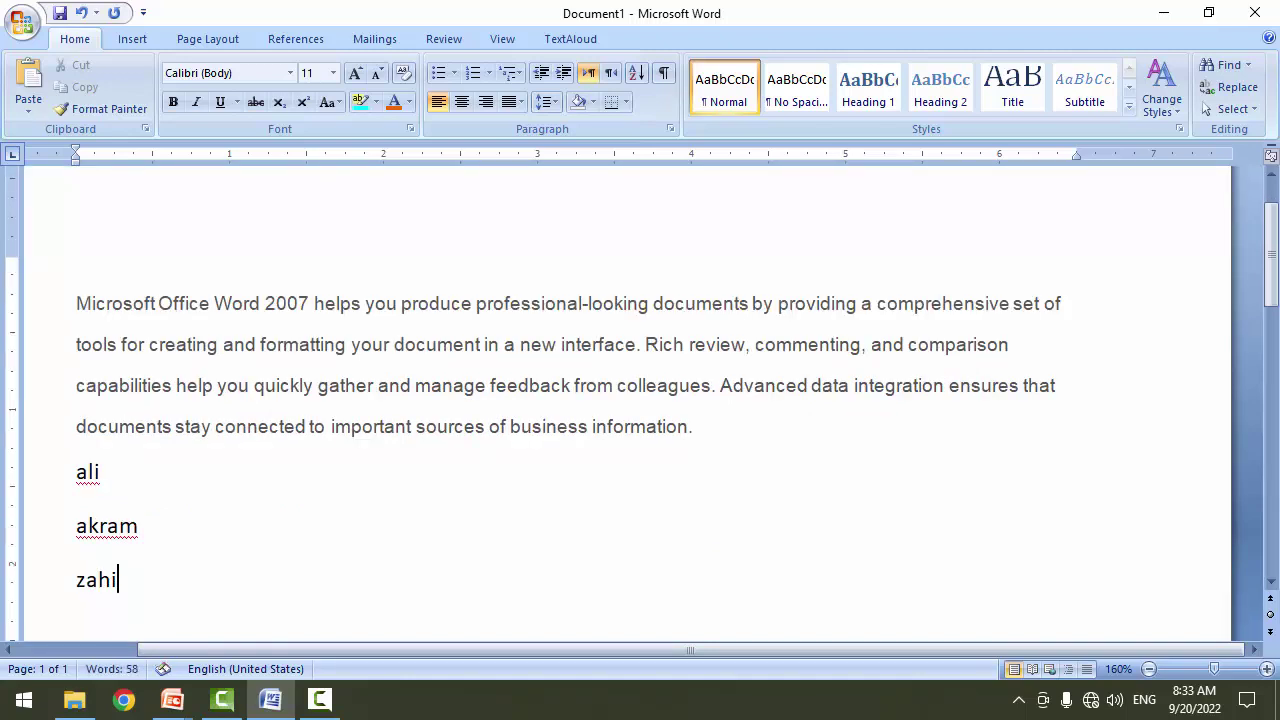
pyautogui.write('d')
pyautogui.press('Return')
pyautogui.write('nadeem')
pyautogui.press('Return')
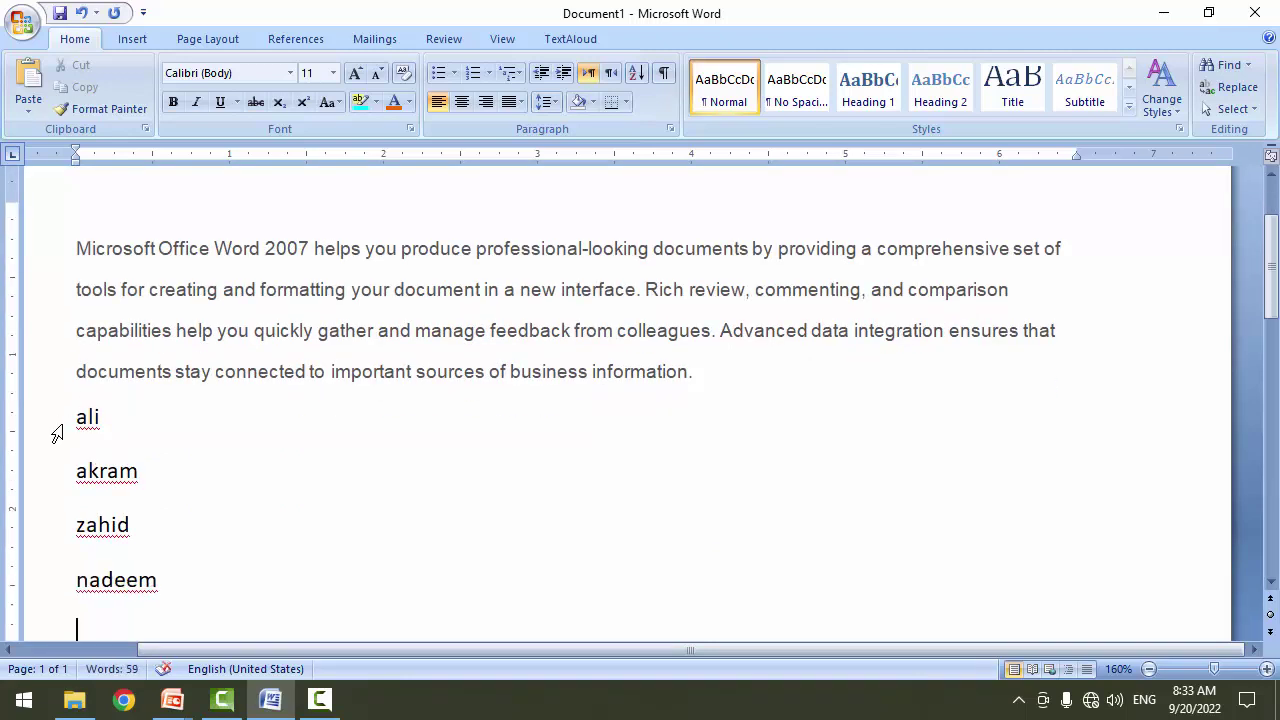
pyautogui.moveTo(74, 419)
pyautogui.mouseDown()
pyautogui.moveTo(149, 486)
pyautogui.moveTo(195, 549)
pyautogui.moveTo(197, 575)
pyautogui.mouseUp()
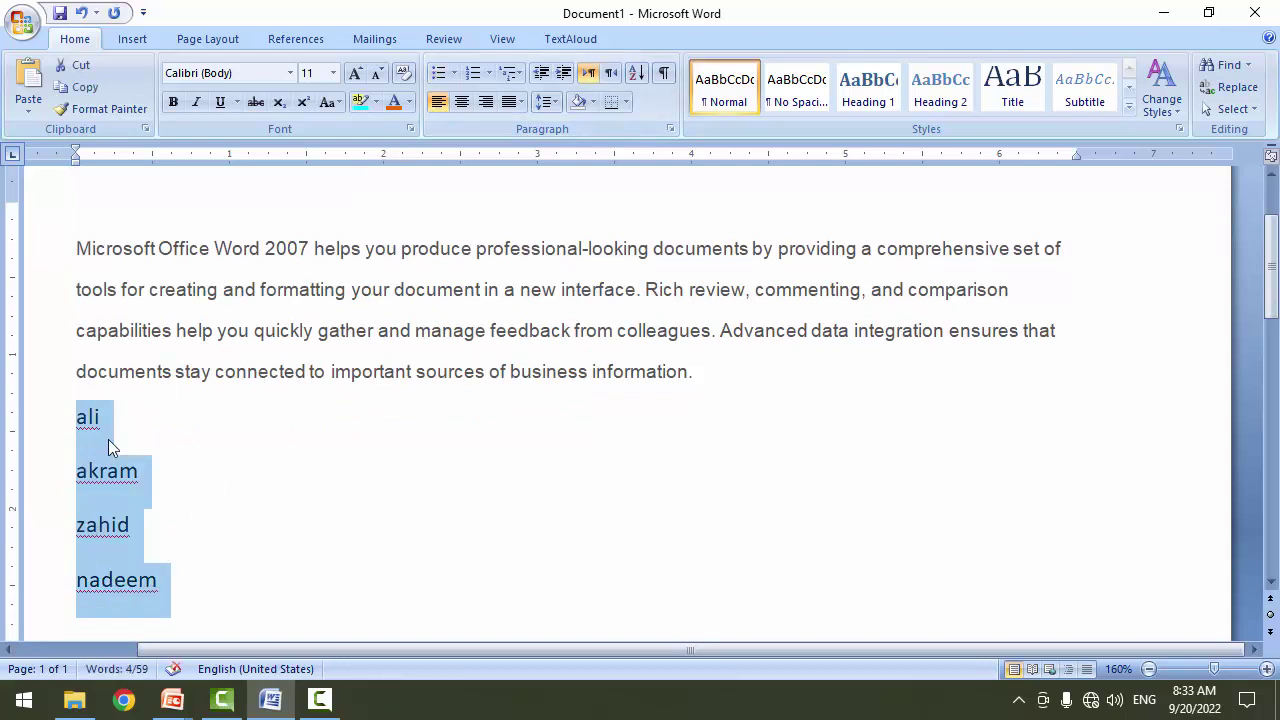
# Bullet the selected names, then change the bullet style to the four-diamond symbol.
pyautogui.click(438, 72)
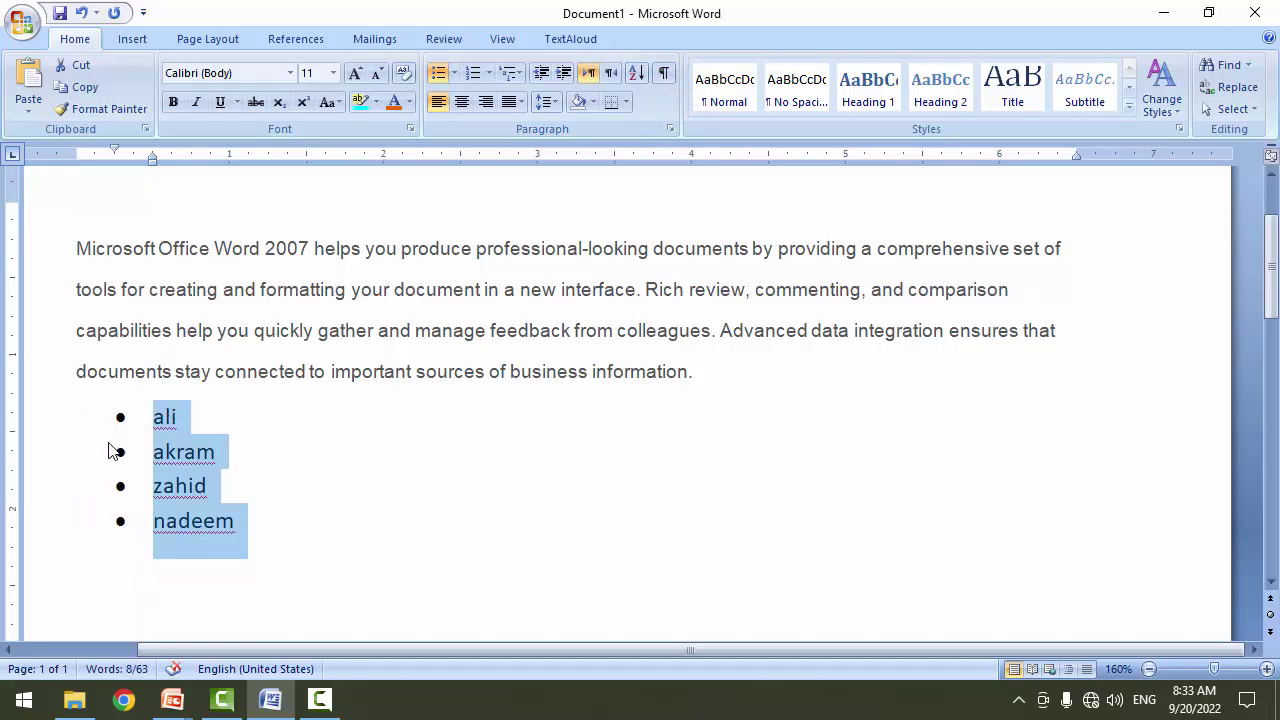
pyautogui.moveTo(93, 390); pyautogui.dragTo(132, 541)
pyautogui.click(457, 77)
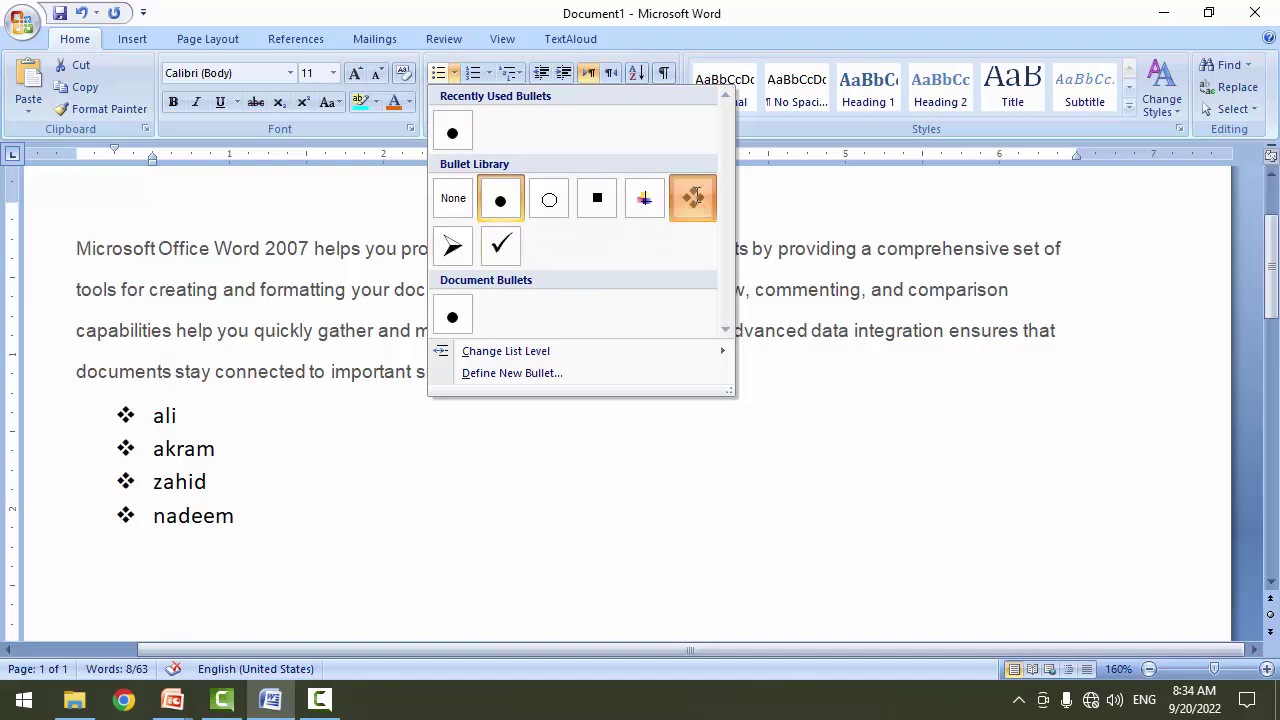
pyautogui.click(693, 198)
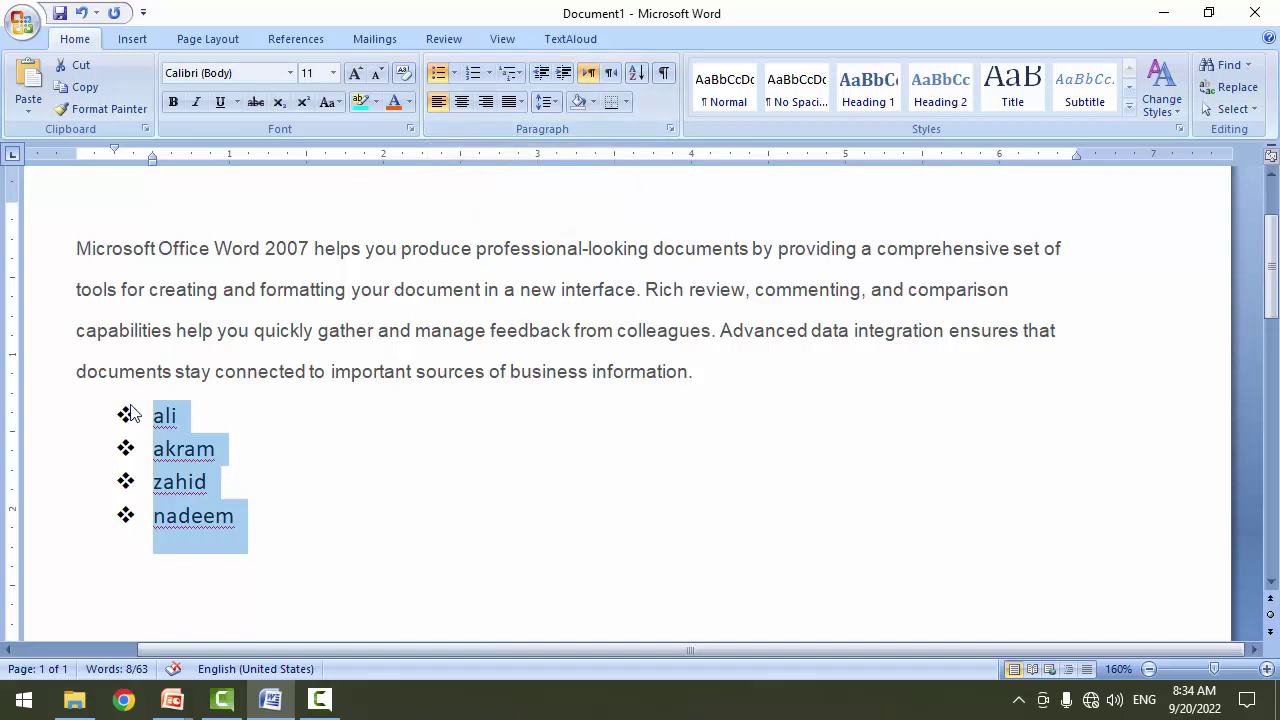
# Remove the bullets, try 1–4 numbering and A. B. C. D. lettering, then remove the lettering.
pyautogui.click(438, 75)
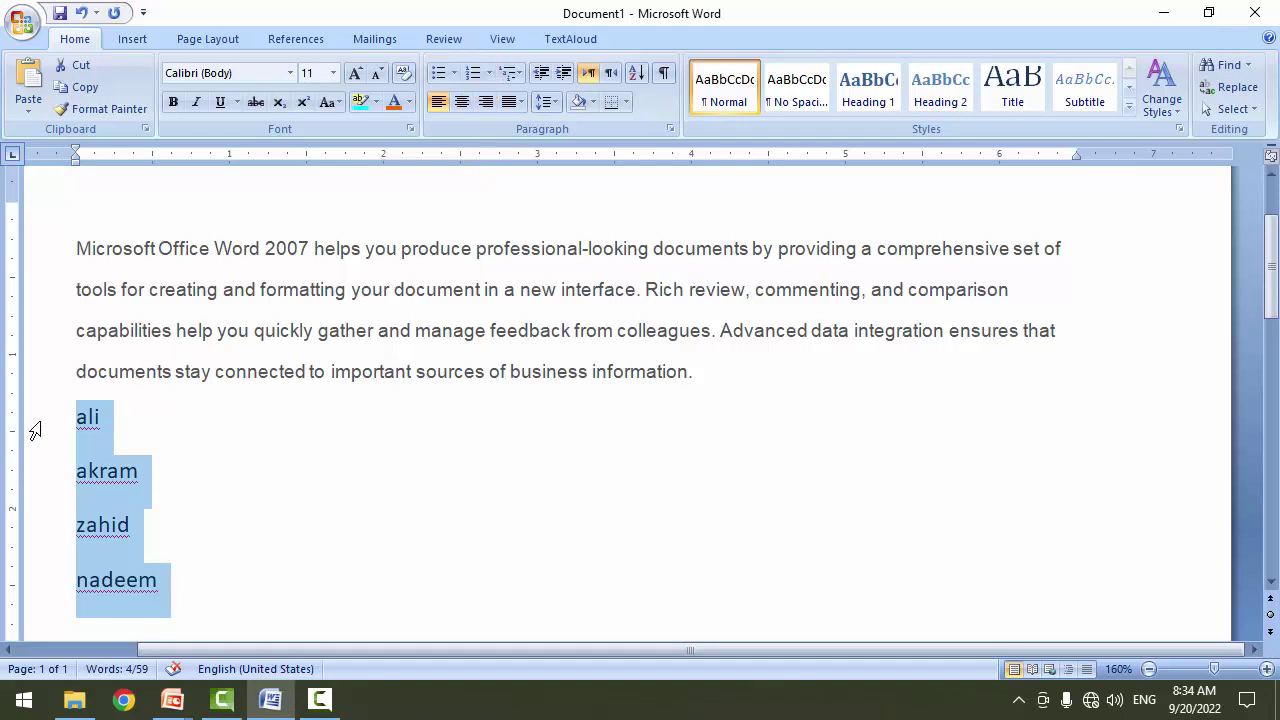
pyautogui.click(475, 69)
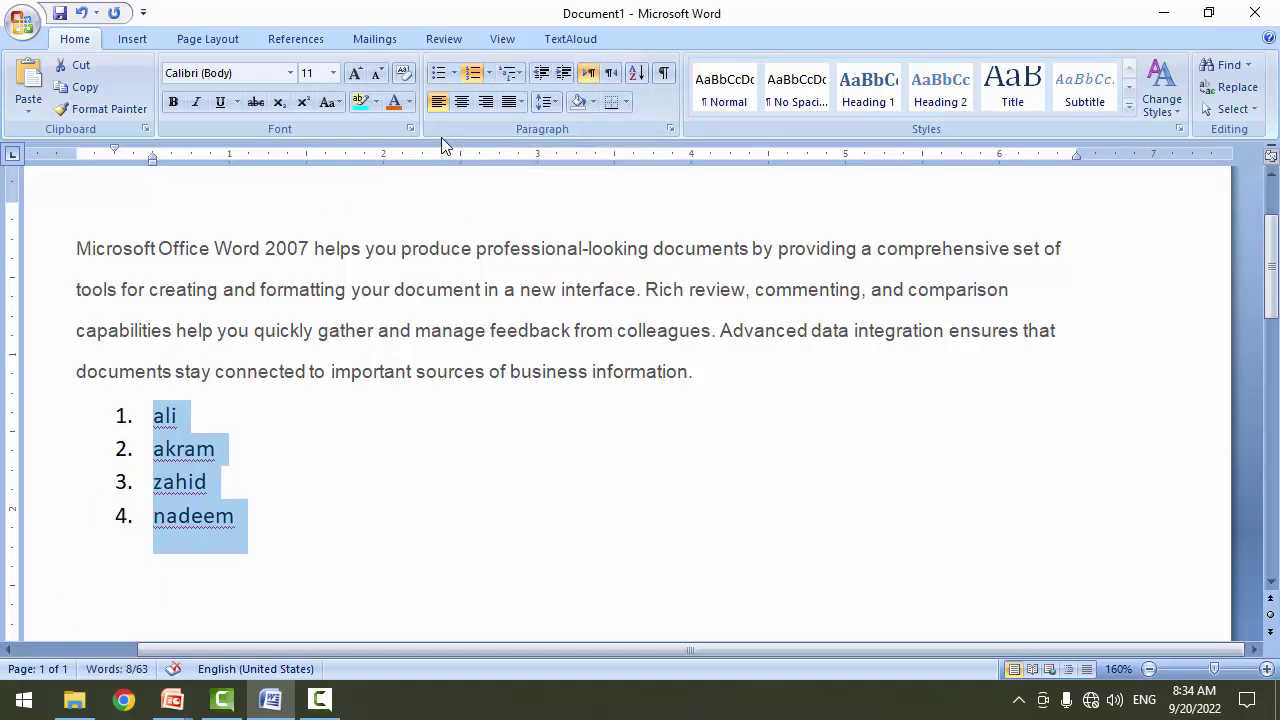
pyautogui.click(490, 74)
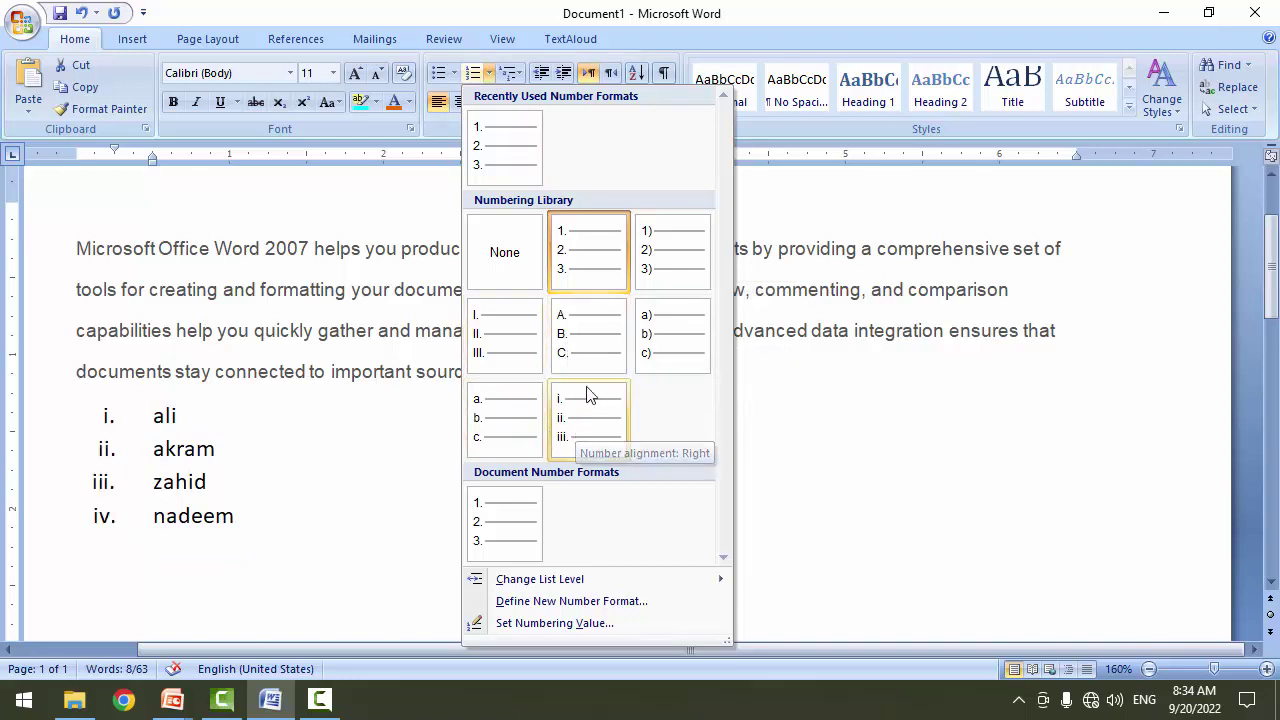
pyautogui.click(600, 335)
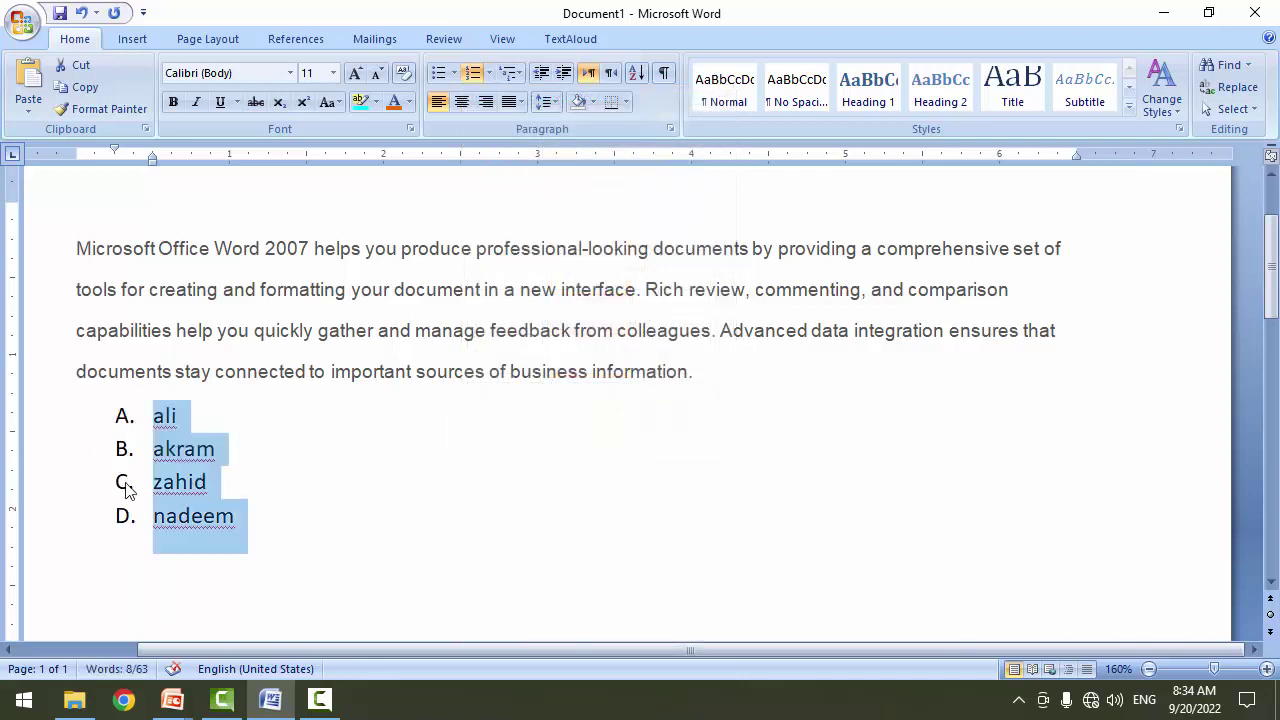
pyautogui.click(473, 72)
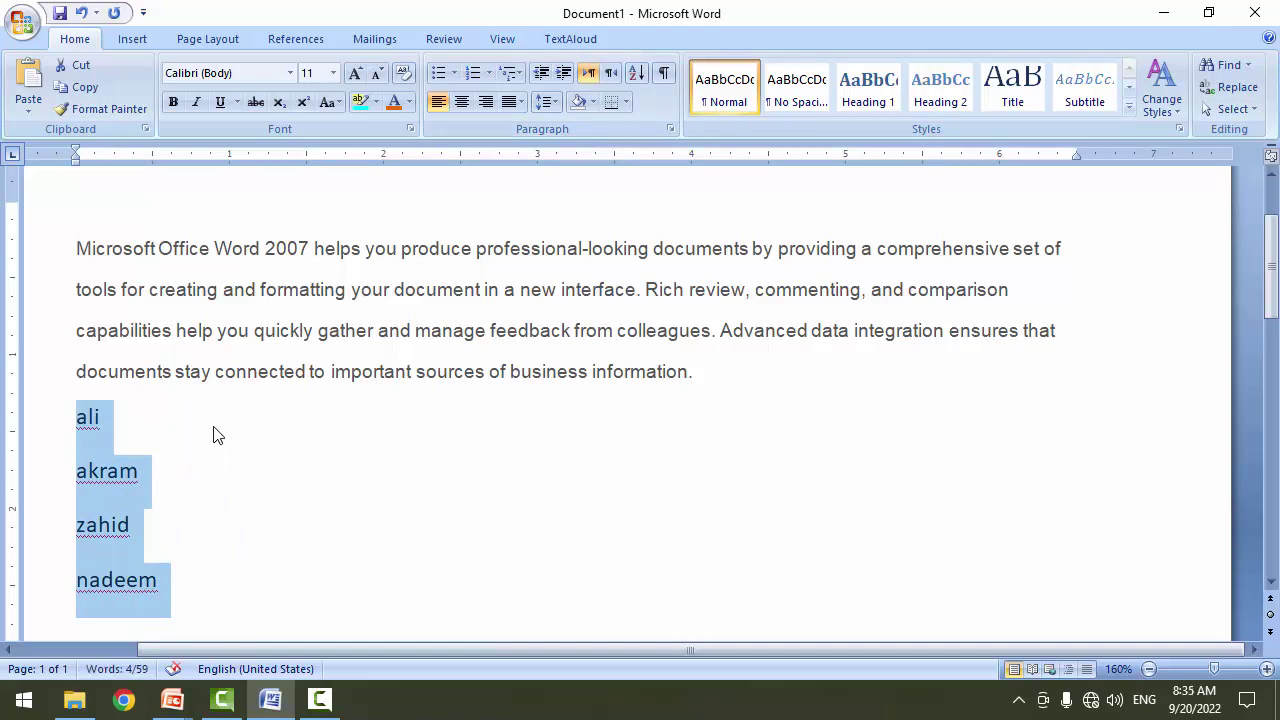
# Restore the diamond bullets and add a fifth name, akram, below the last name.
pyautogui.click(438, 72)
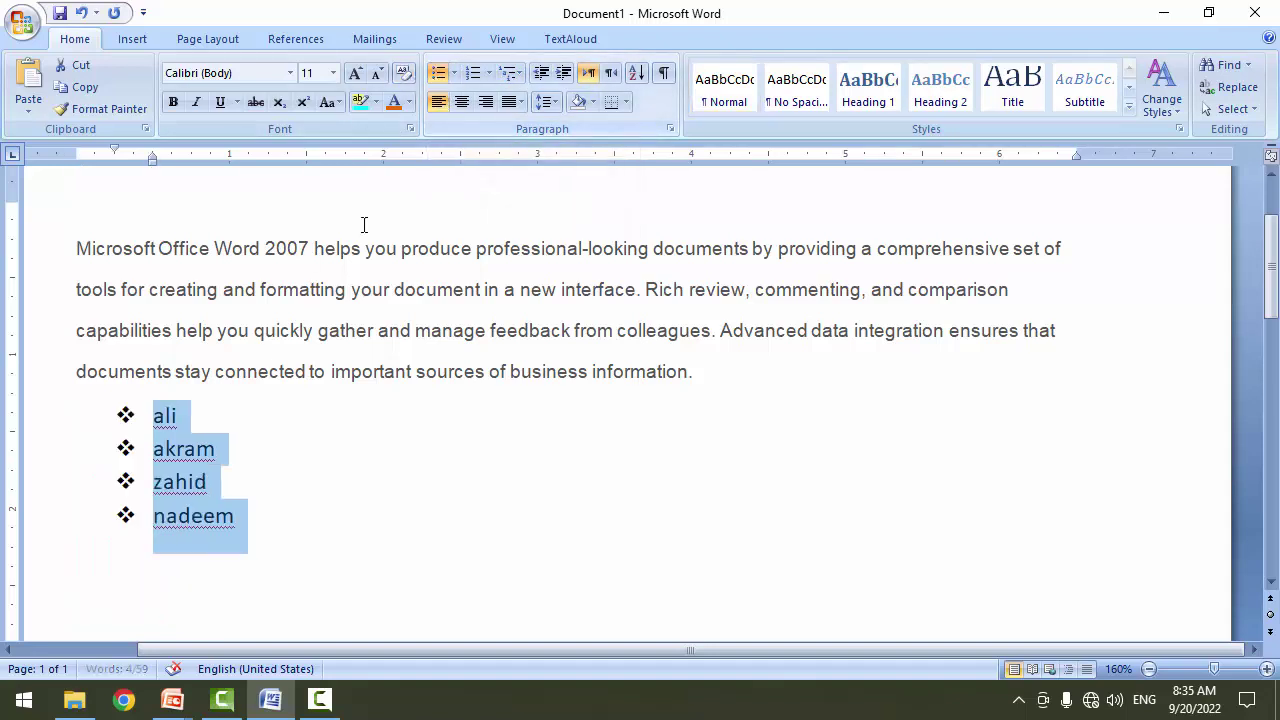
pyautogui.click(266, 514)
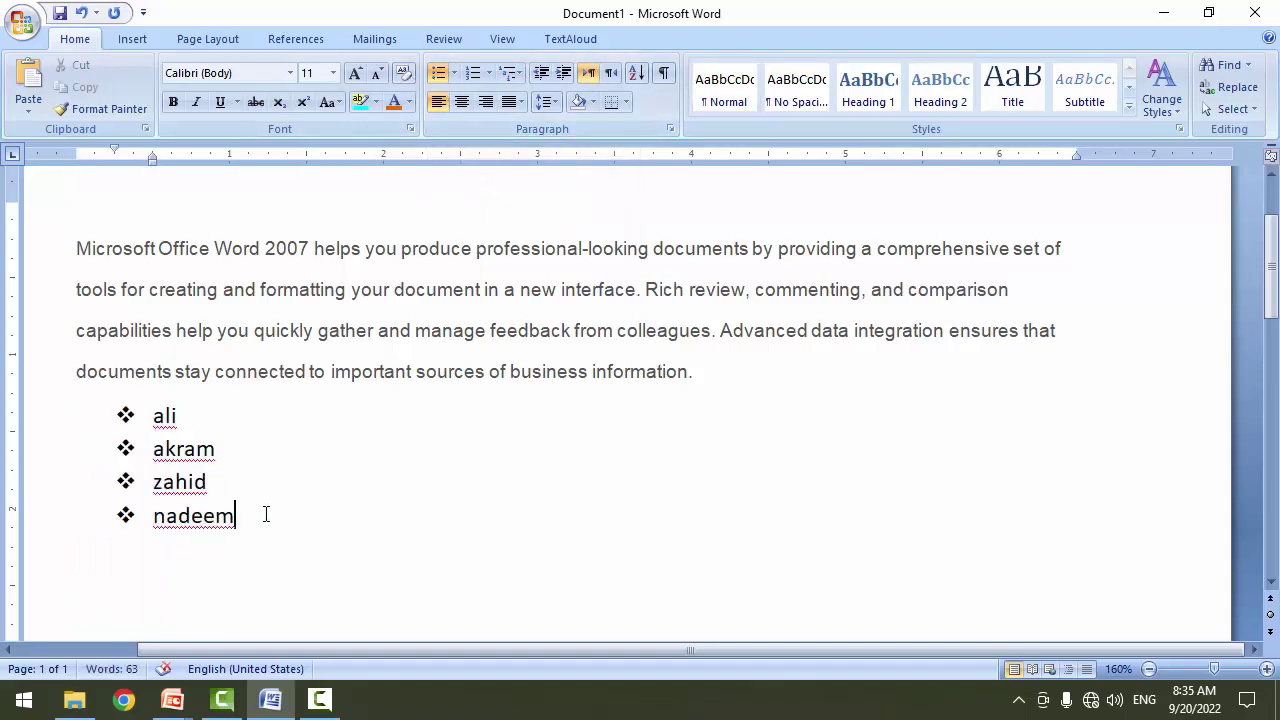
pyautogui.press('Return')
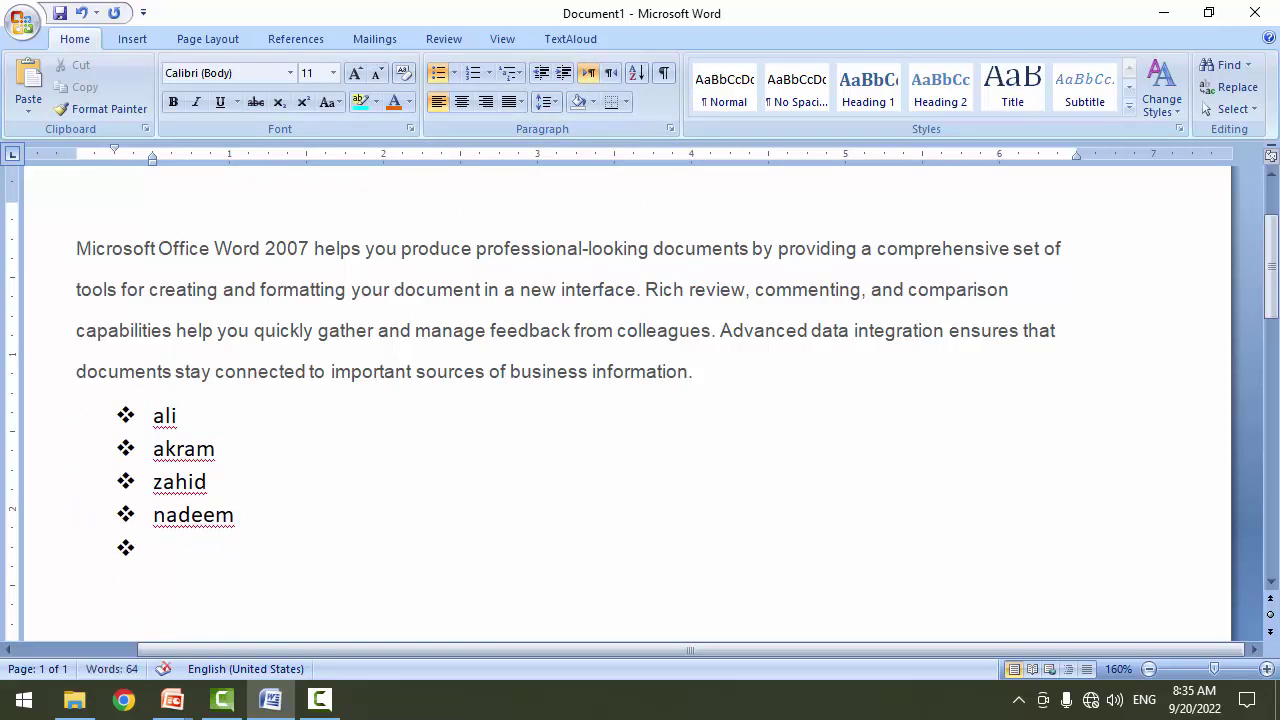
pyautogui.write('akram')
pyautogui.press('Return')
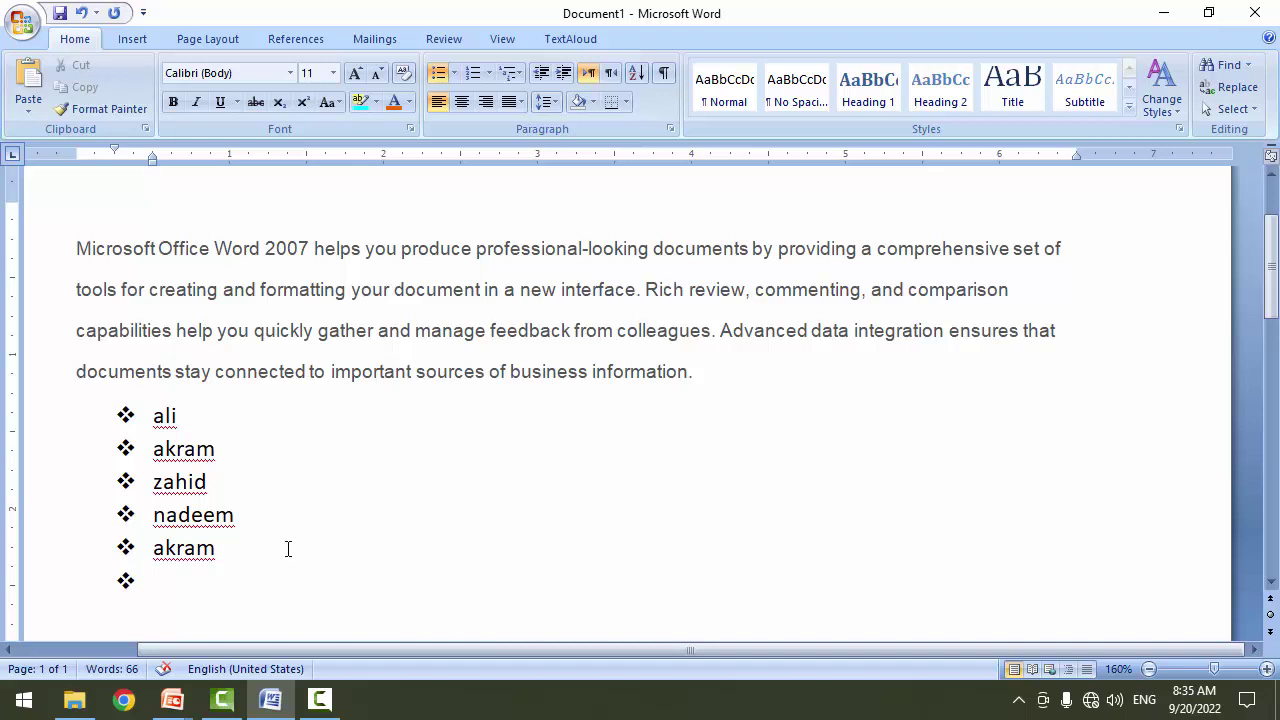
# Letter the five names A–E and add an empty item F at the end.
pyautogui.moveTo(216, 548); pyautogui.dragTo(153, 449)
pyautogui.click(186, 577)
pyautogui.moveTo(186, 577); pyautogui.dragTo(153, 415)
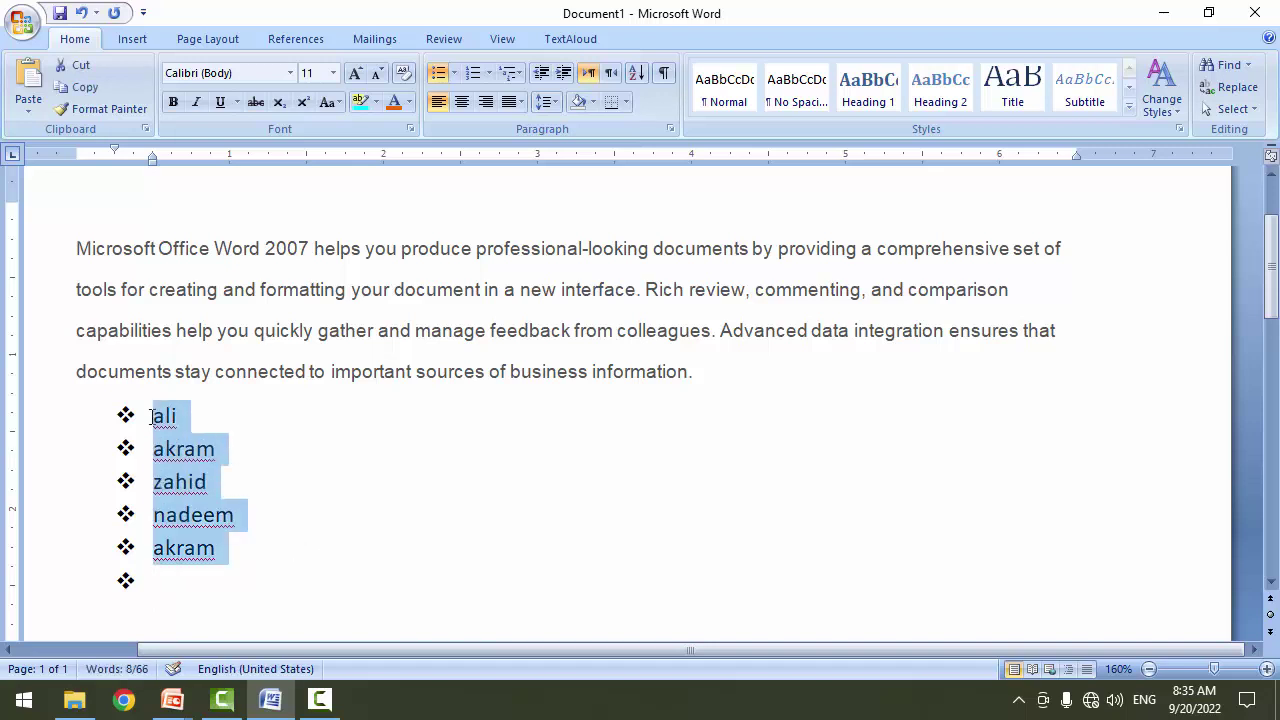
pyautogui.click(474, 74)
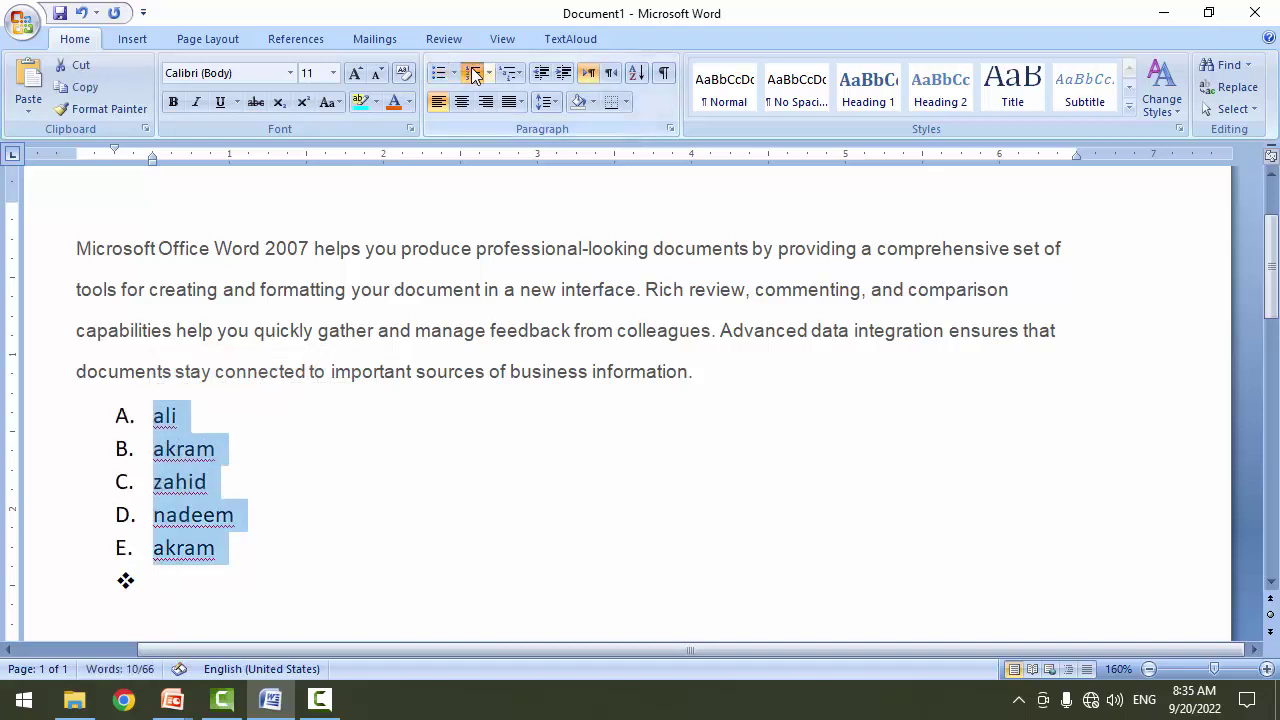
pyautogui.click(243, 554)
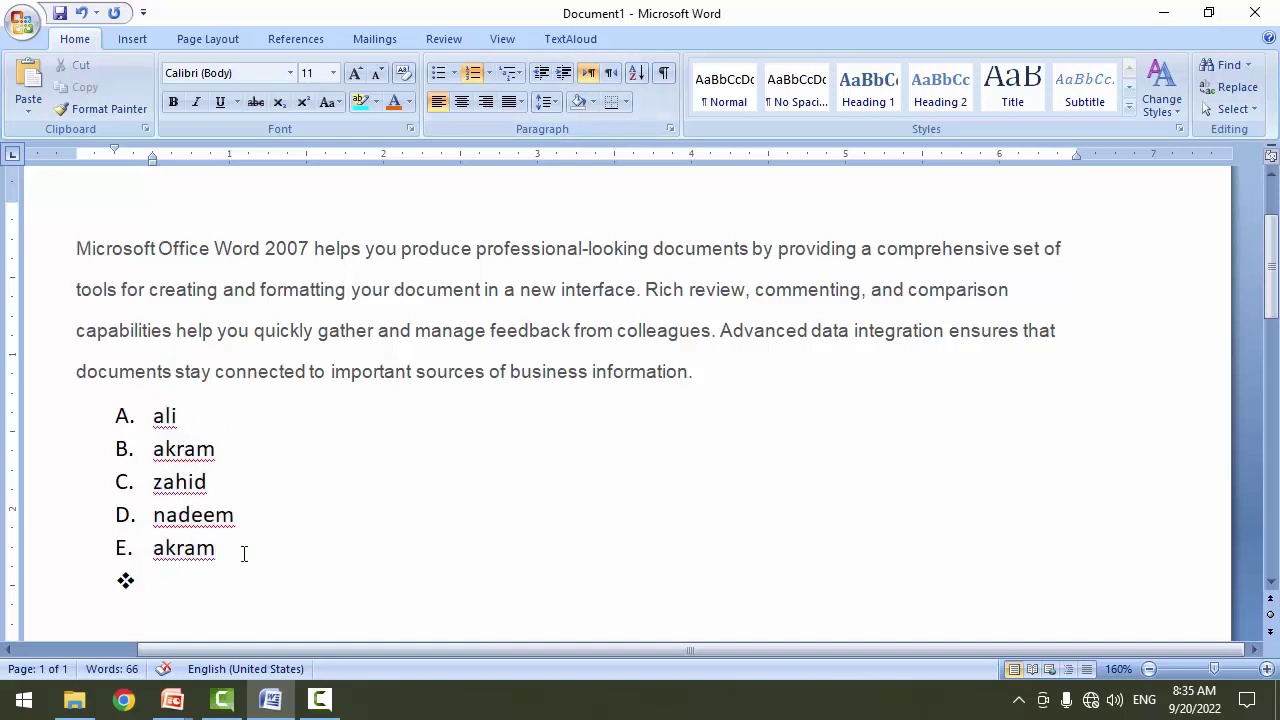
pyautogui.press('Return')
pyautogui.moveTo(531, 47); pyautogui.dragTo(577, 91)
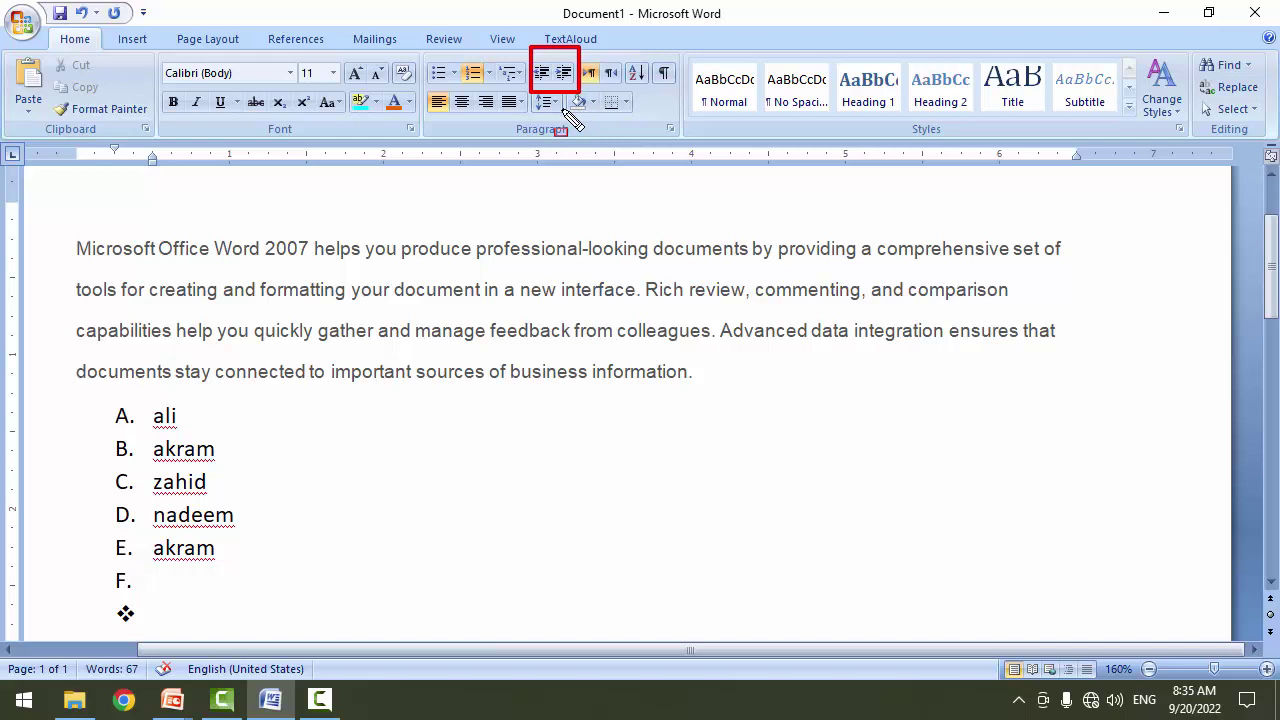
pyautogui.press('Escape')
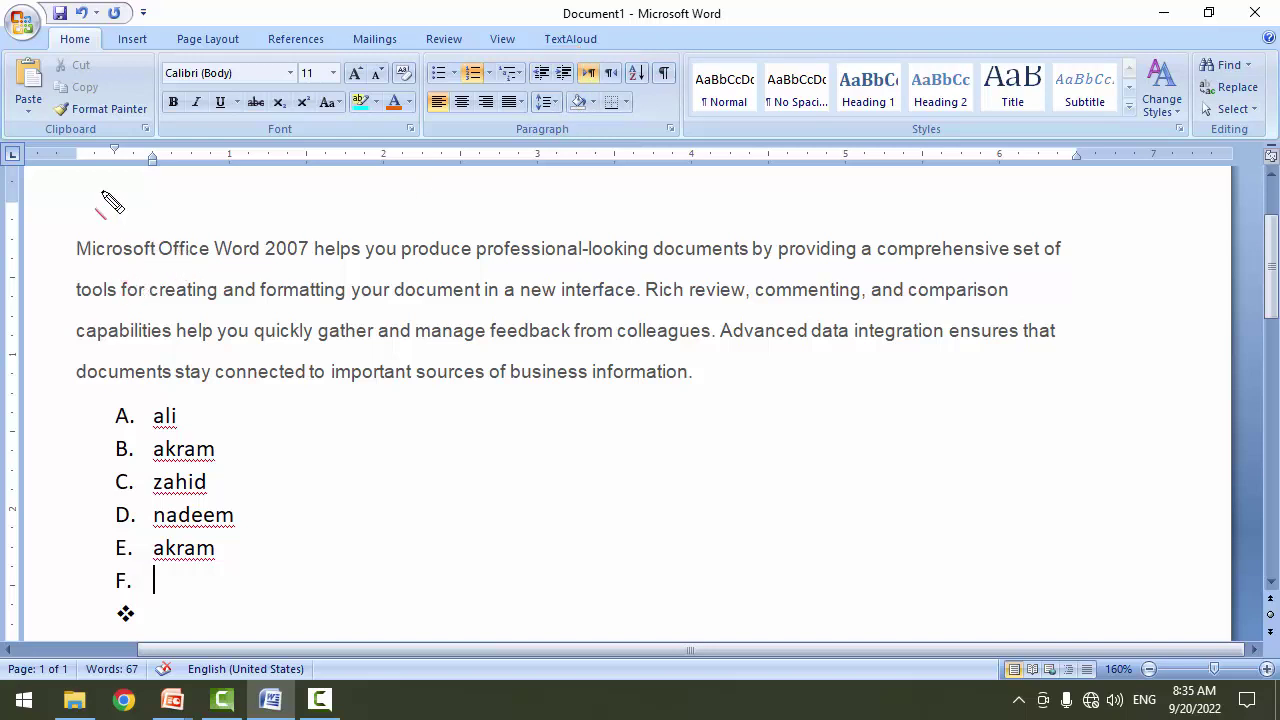
pyautogui.moveTo(75, 171); pyautogui.dragTo(80, 620)
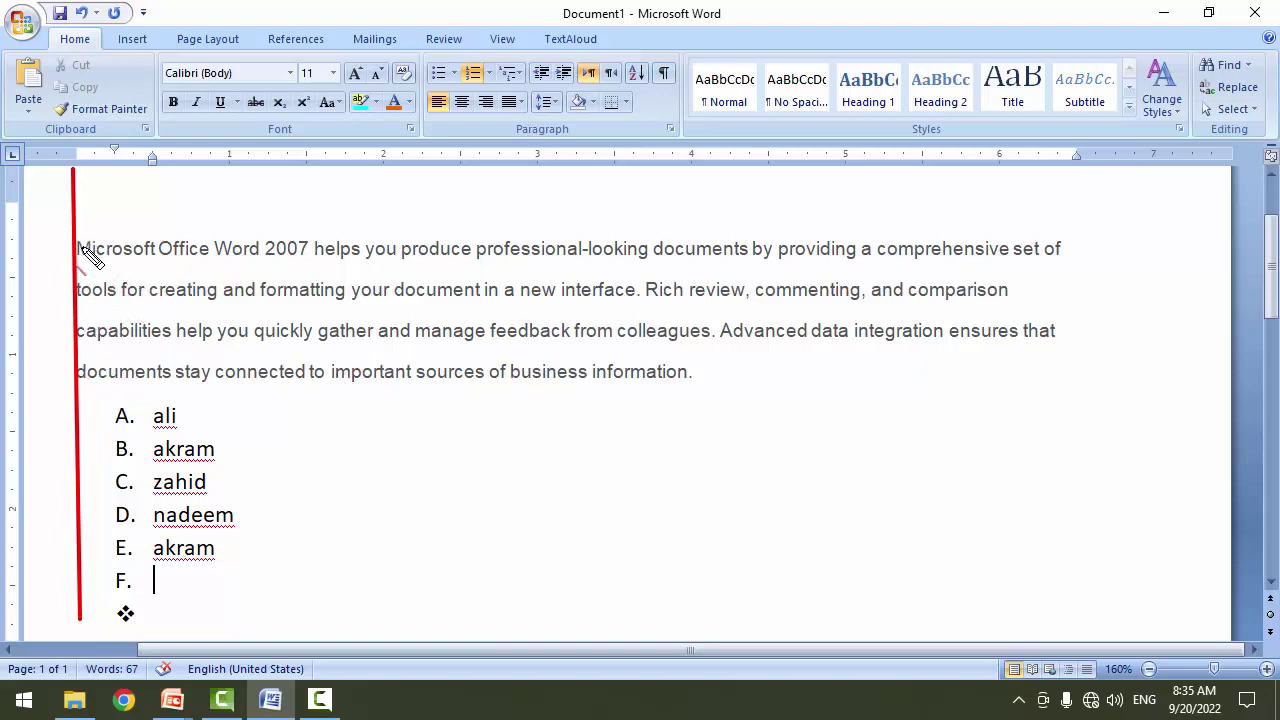
pyautogui.moveTo(80, 180)
pyautogui.mouseDown()
pyautogui.moveTo(76, 132)
pyautogui.moveTo(80, 226)
pyautogui.mouseUp()
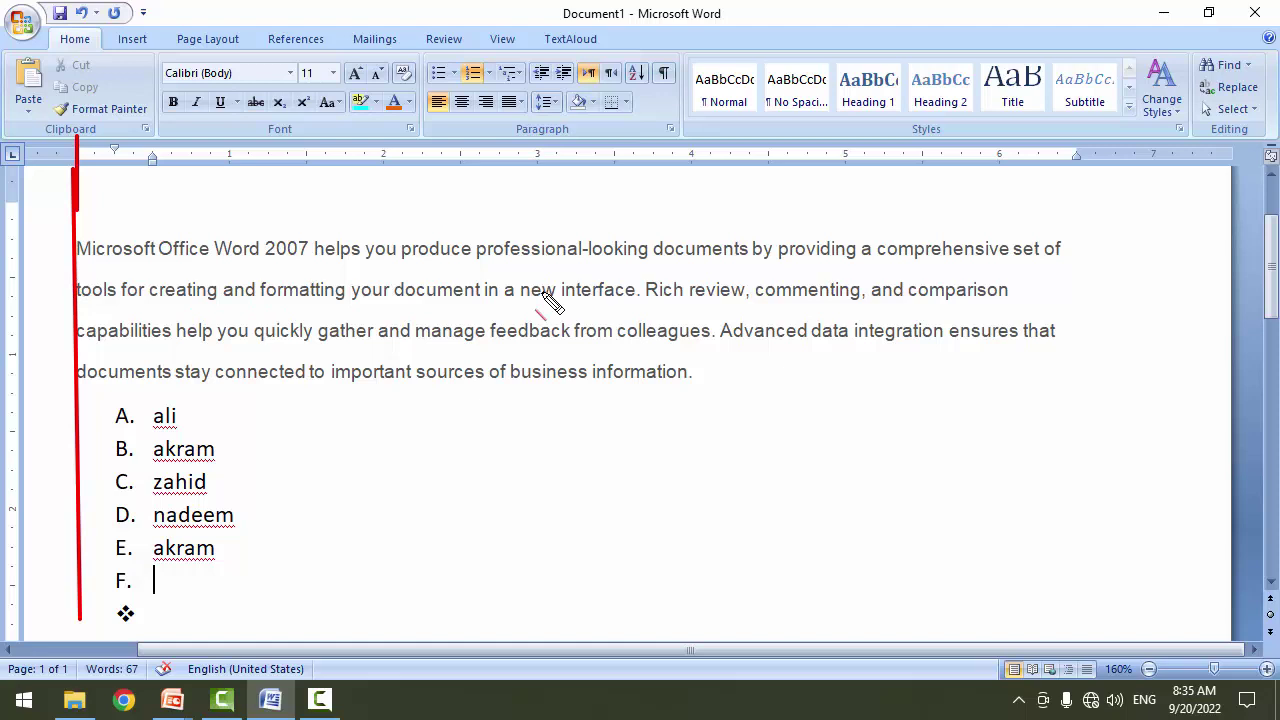
pyautogui.click(112, 248)
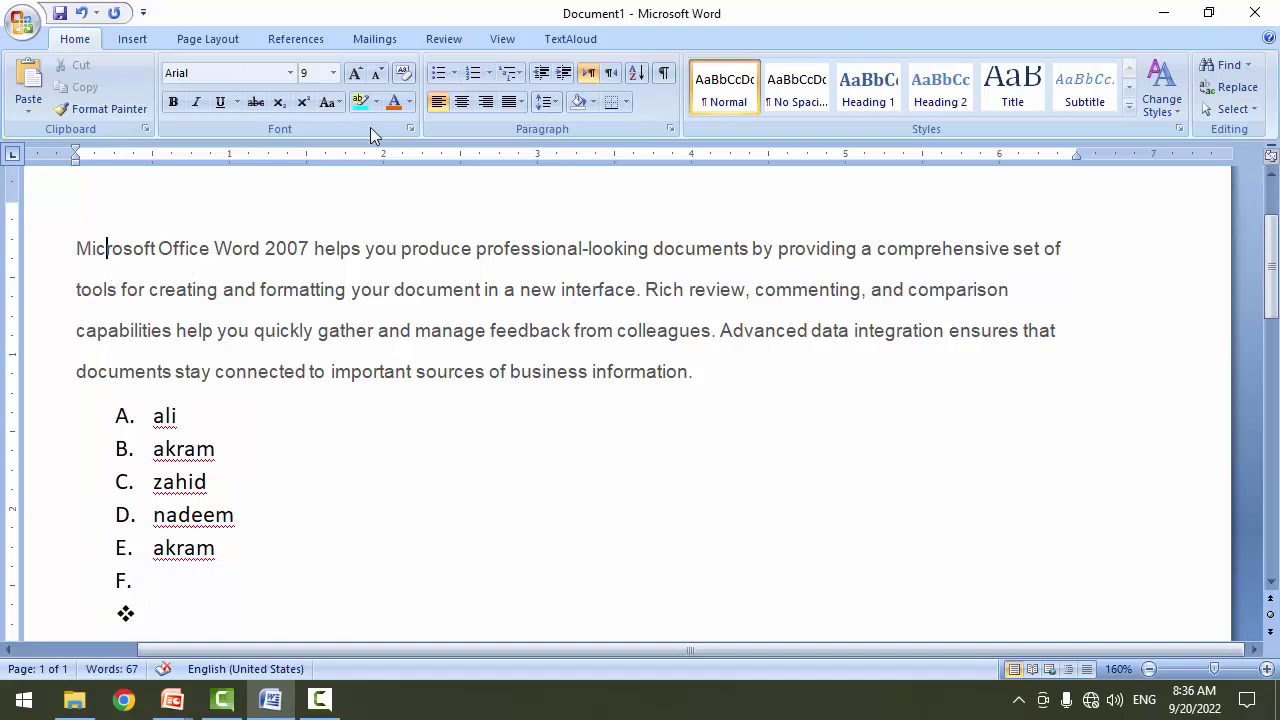
pyautogui.click(564, 75)
pyautogui.click(564, 75)
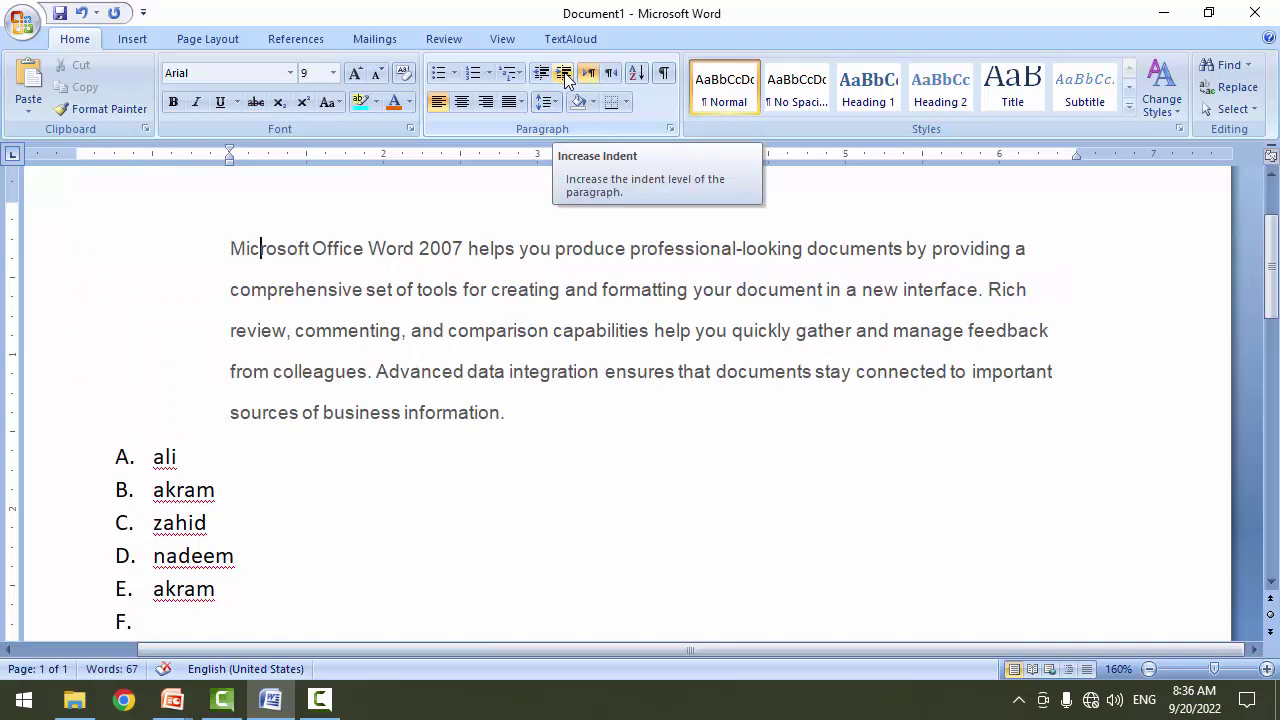
pyautogui.click(541, 74)
pyautogui.click(541, 74)
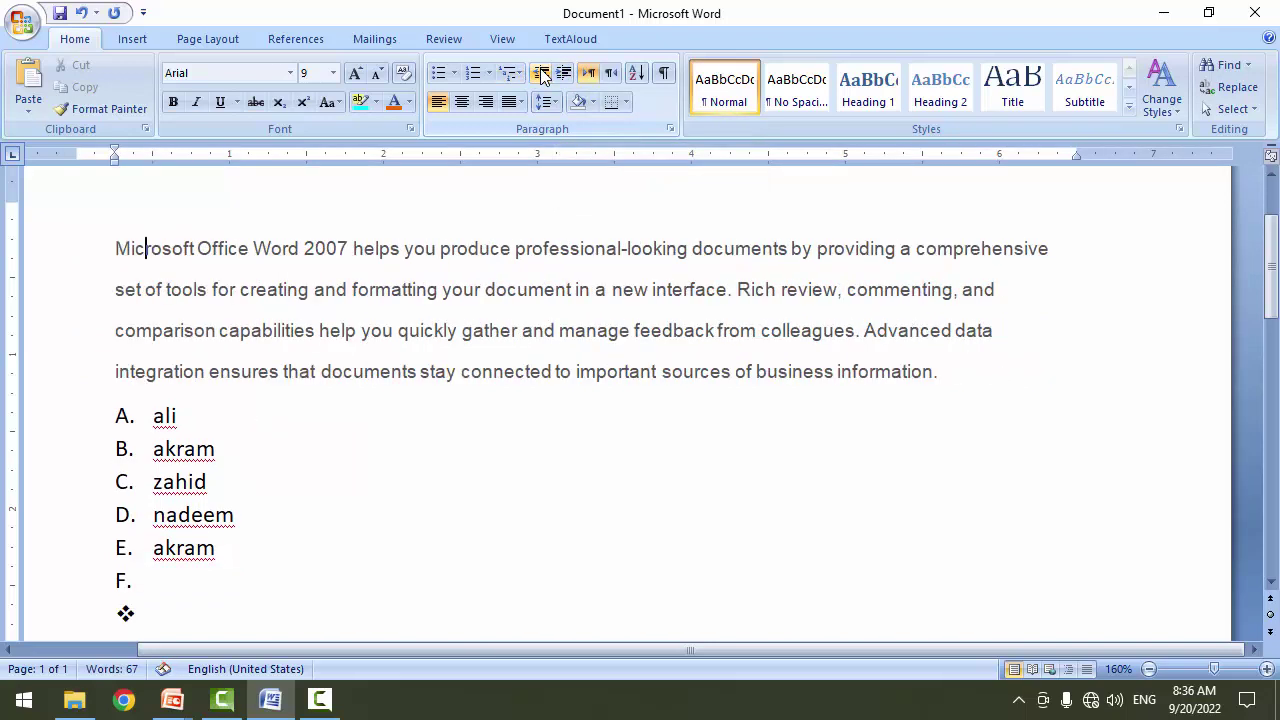
pyautogui.click(541, 74)
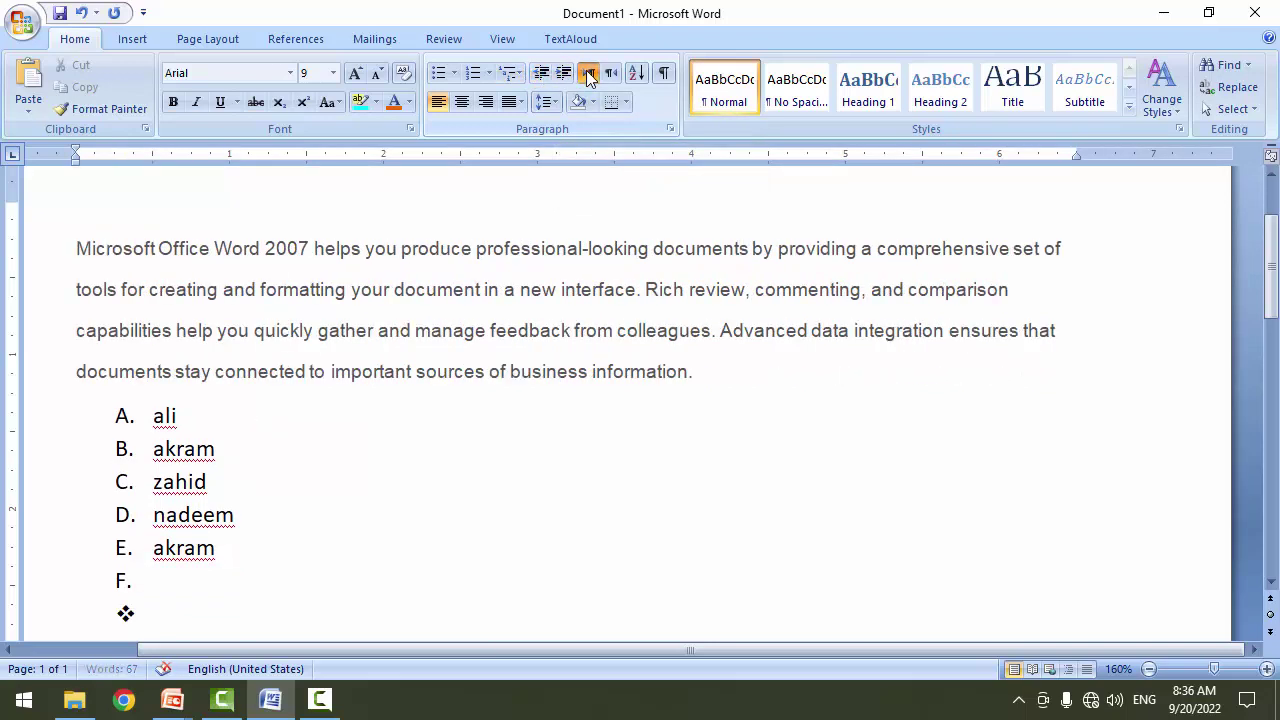
pyautogui.click(567, 74)
pyautogui.click(567, 74)
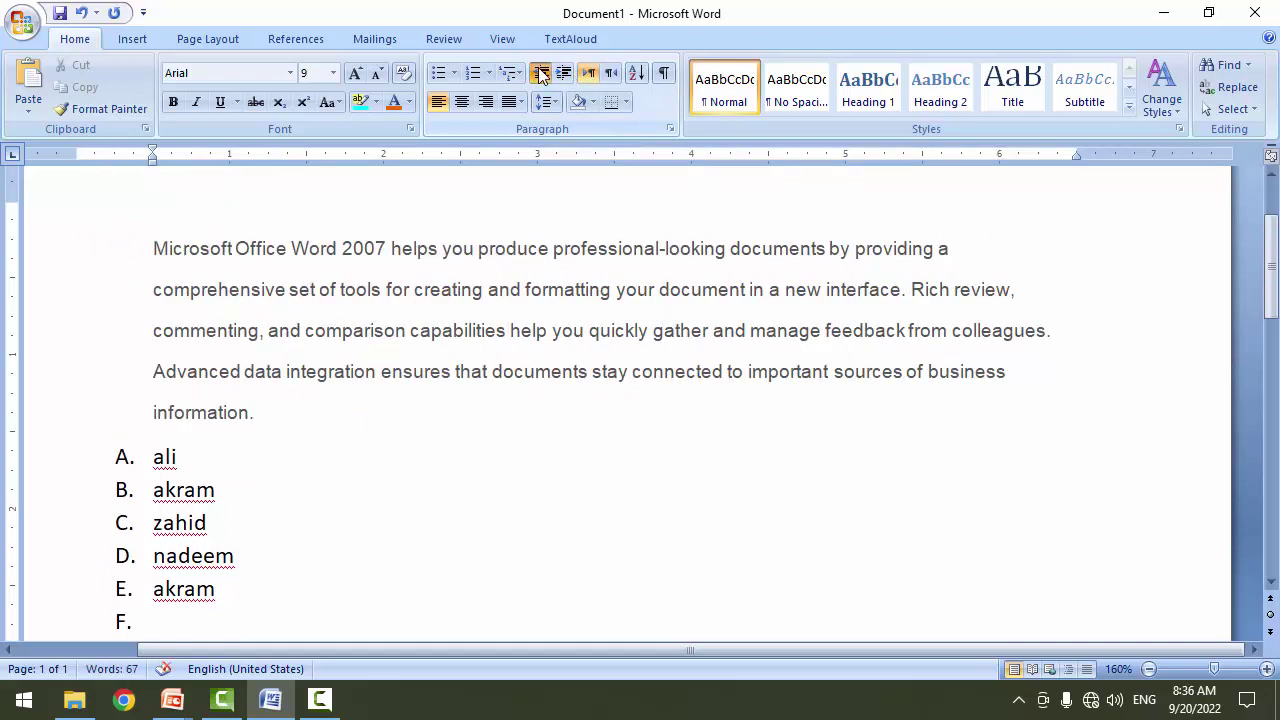
pyautogui.click(541, 74)
pyautogui.click(541, 74)
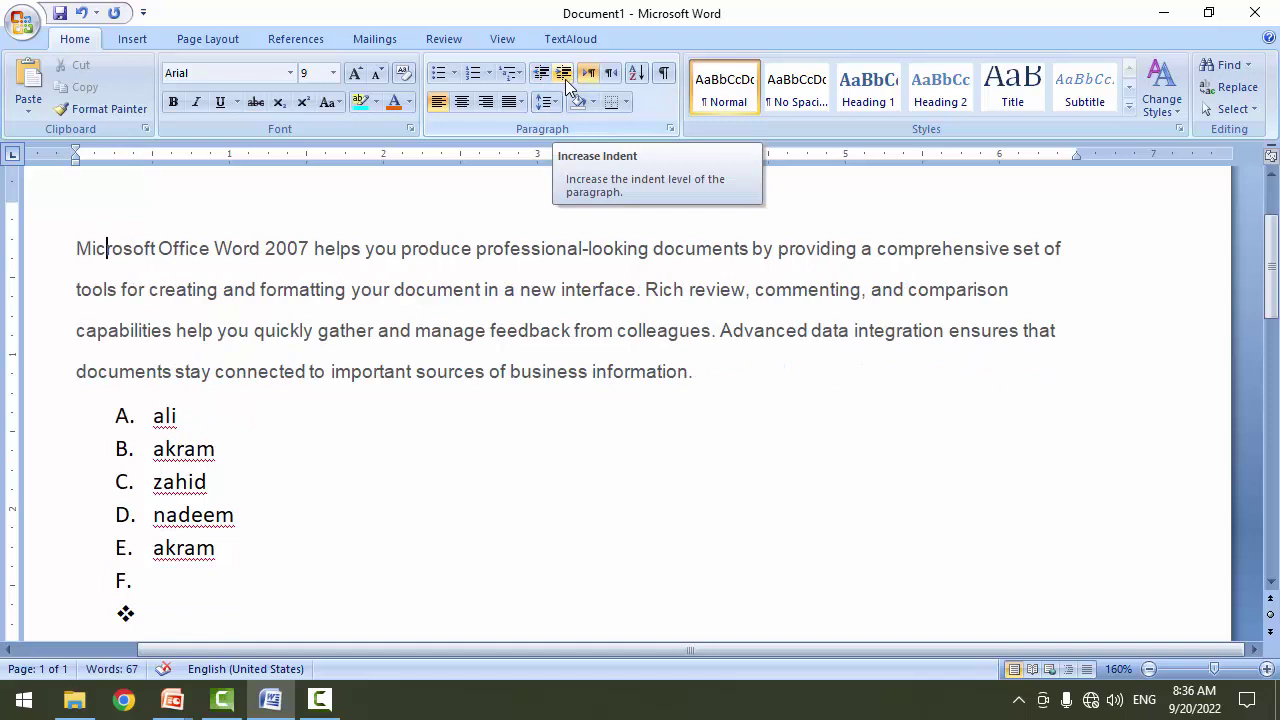
pyautogui.keyDown('ctrl'); pyautogui.scroll(-2, 341, 253); pyautogui.keyUp('ctrl')
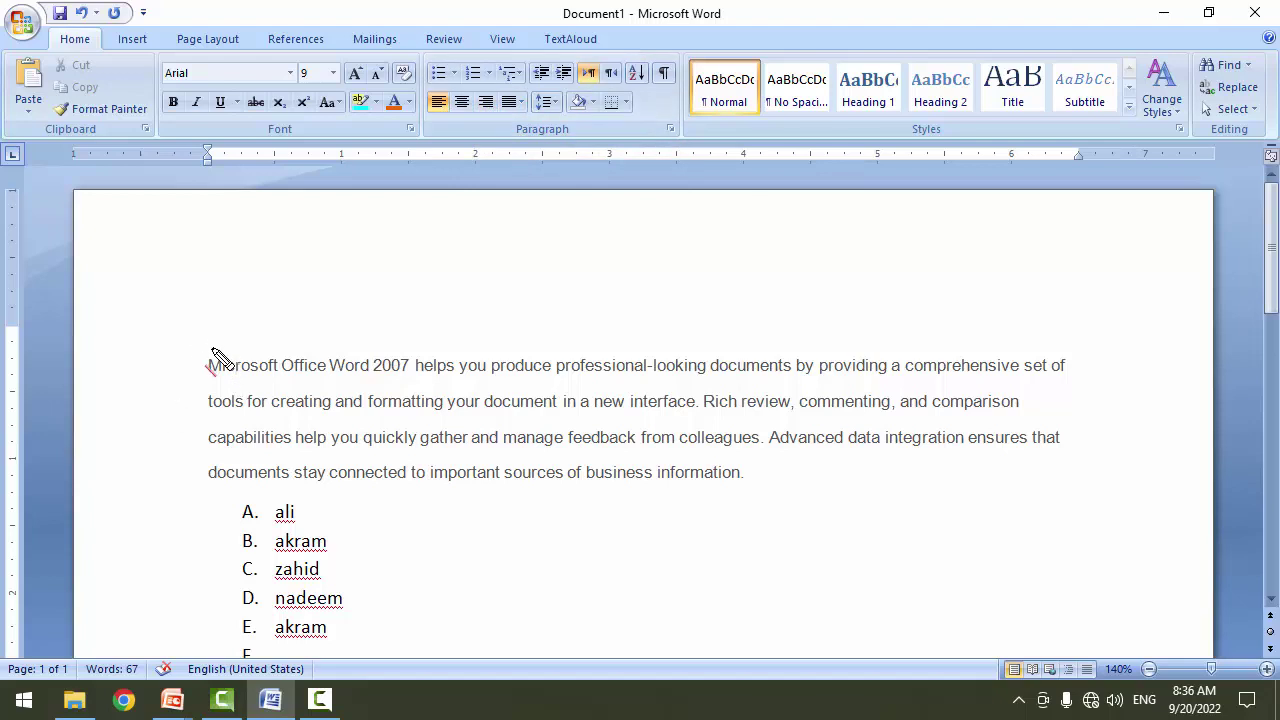
pyautogui.moveTo(204, 352); pyautogui.dragTo(207, 495)
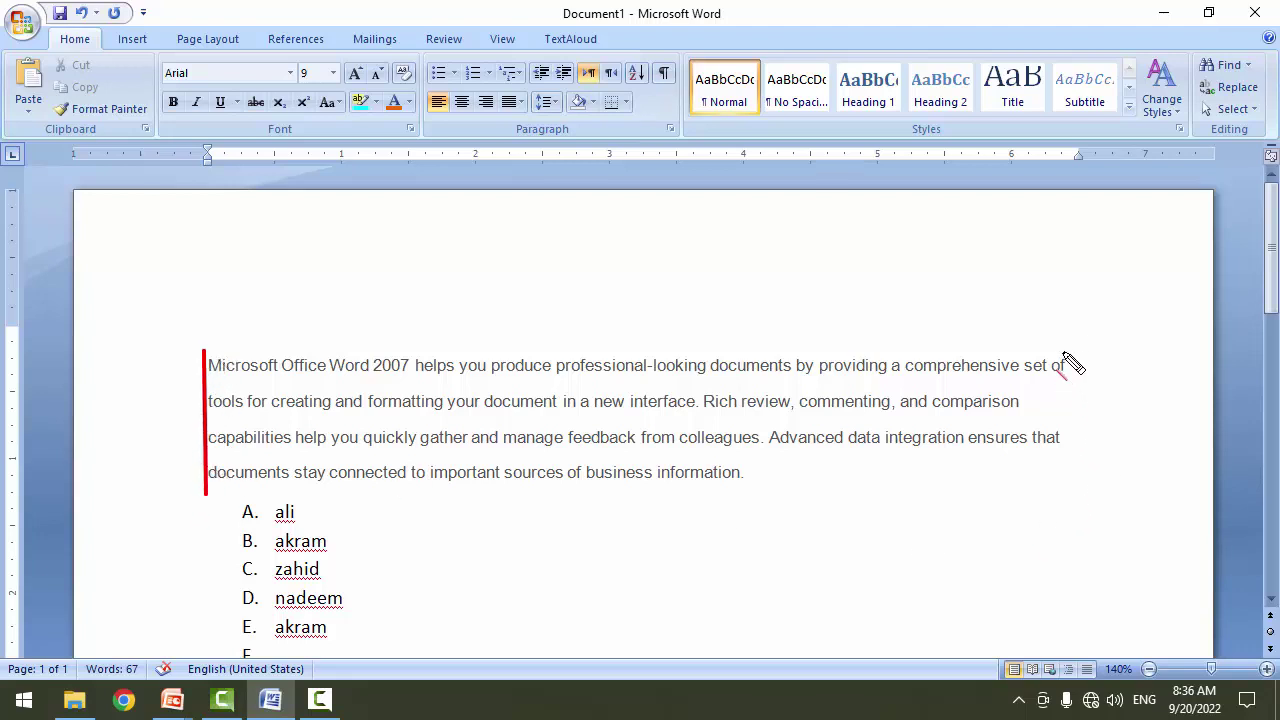
pyautogui.moveTo(1062, 351)
pyautogui.mouseDown()
pyautogui.moveTo(1077, 375)
pyautogui.moveTo(1025, 414)
pyautogui.moveTo(1080, 438)
pyautogui.moveTo(750, 481)
pyautogui.mouseUp()
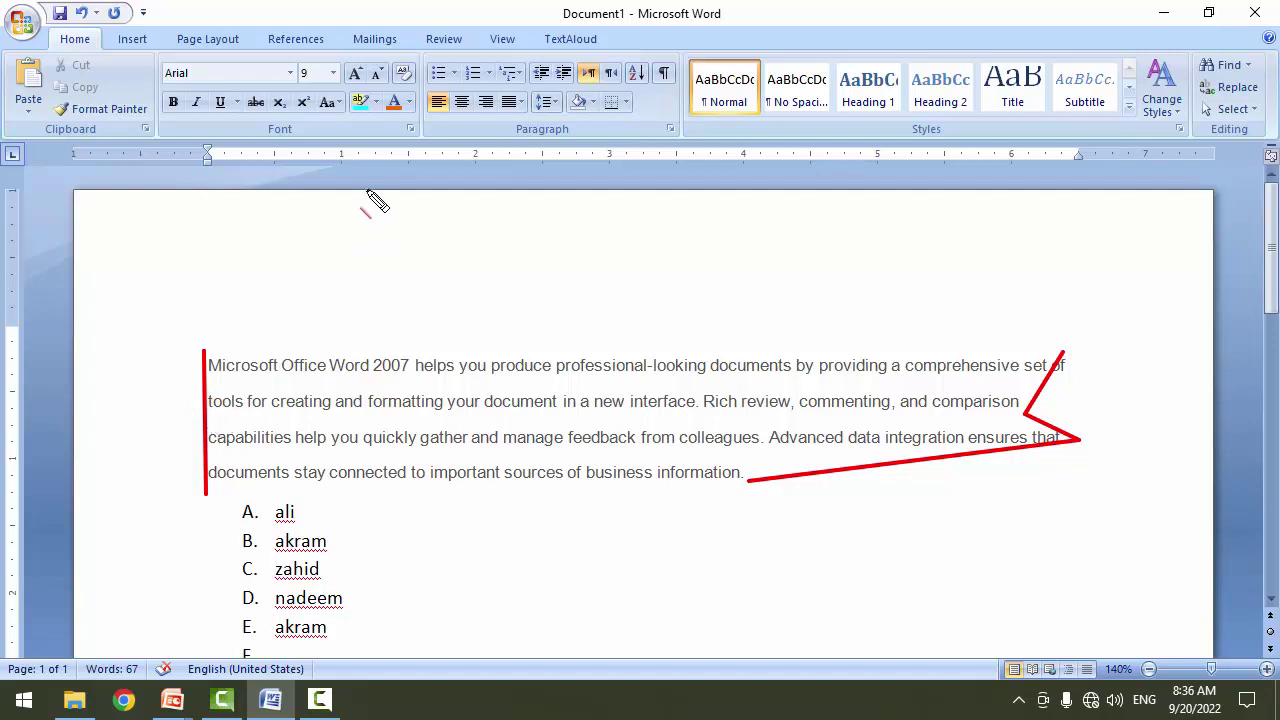
pyautogui.press('Escape')
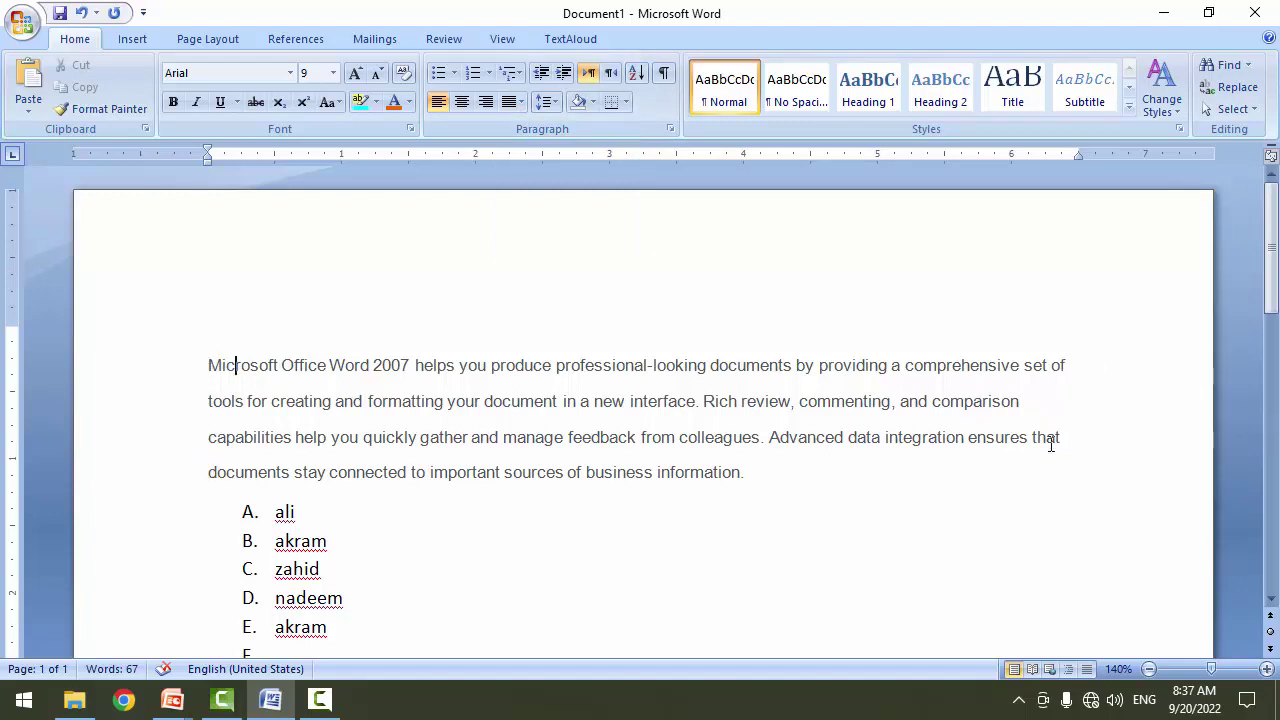
pyautogui.click(519, 101)
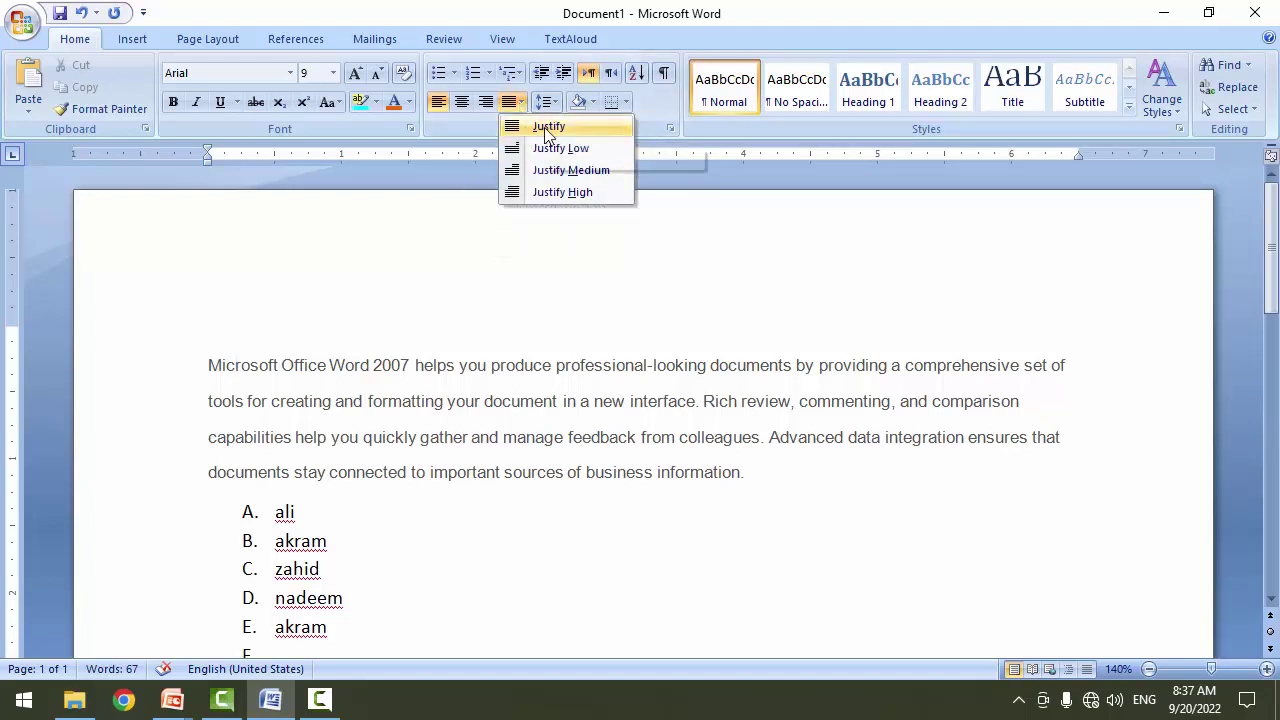
pyautogui.click(544, 127)
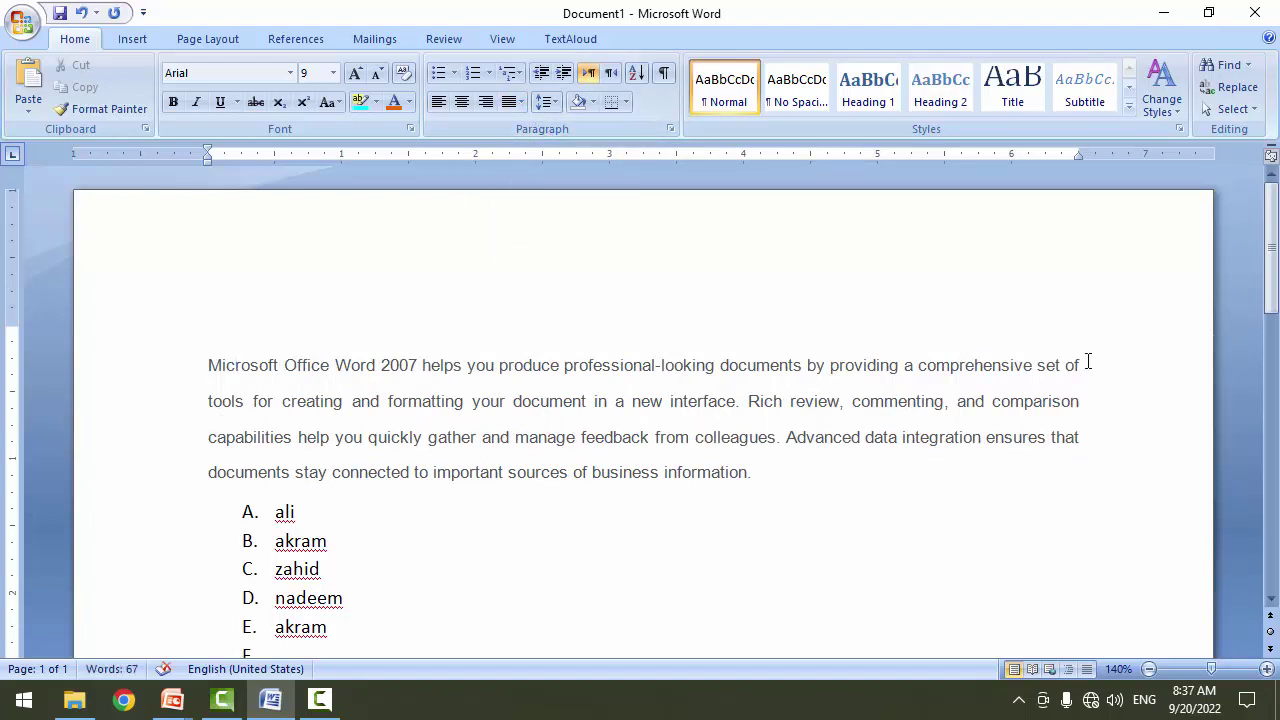
pyautogui.click(437, 104)
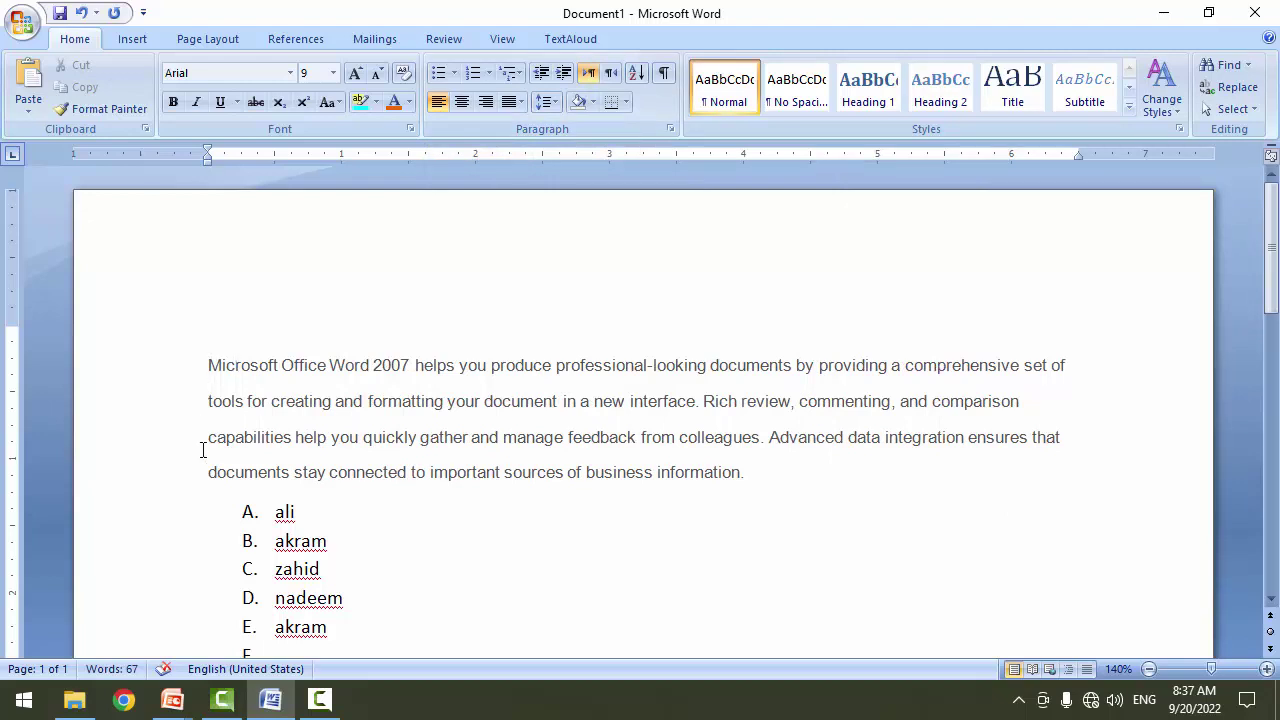
pyautogui.tripleClick(421, 457)
pyautogui.click(327, 365)
pyautogui.scroll(-1, 327, 438)
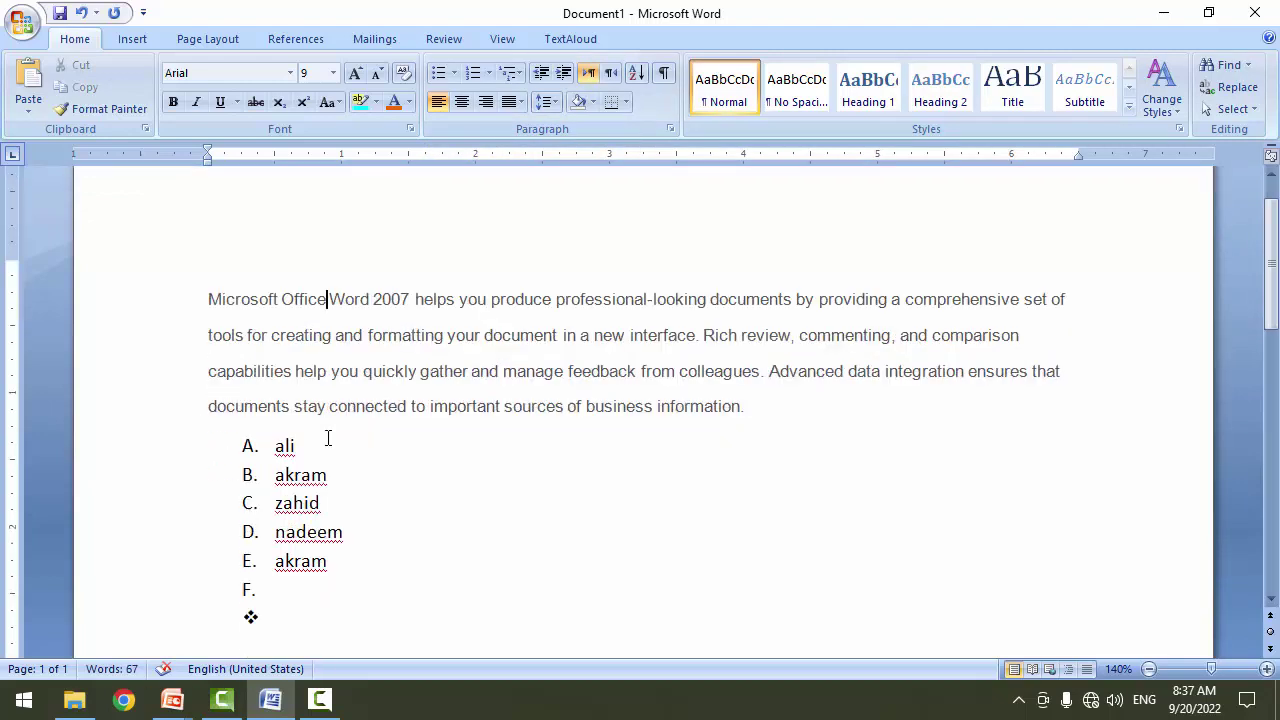
pyautogui.scroll(-2, 327, 438)
pyautogui.moveTo(347, 428); pyautogui.dragTo(296, 313)
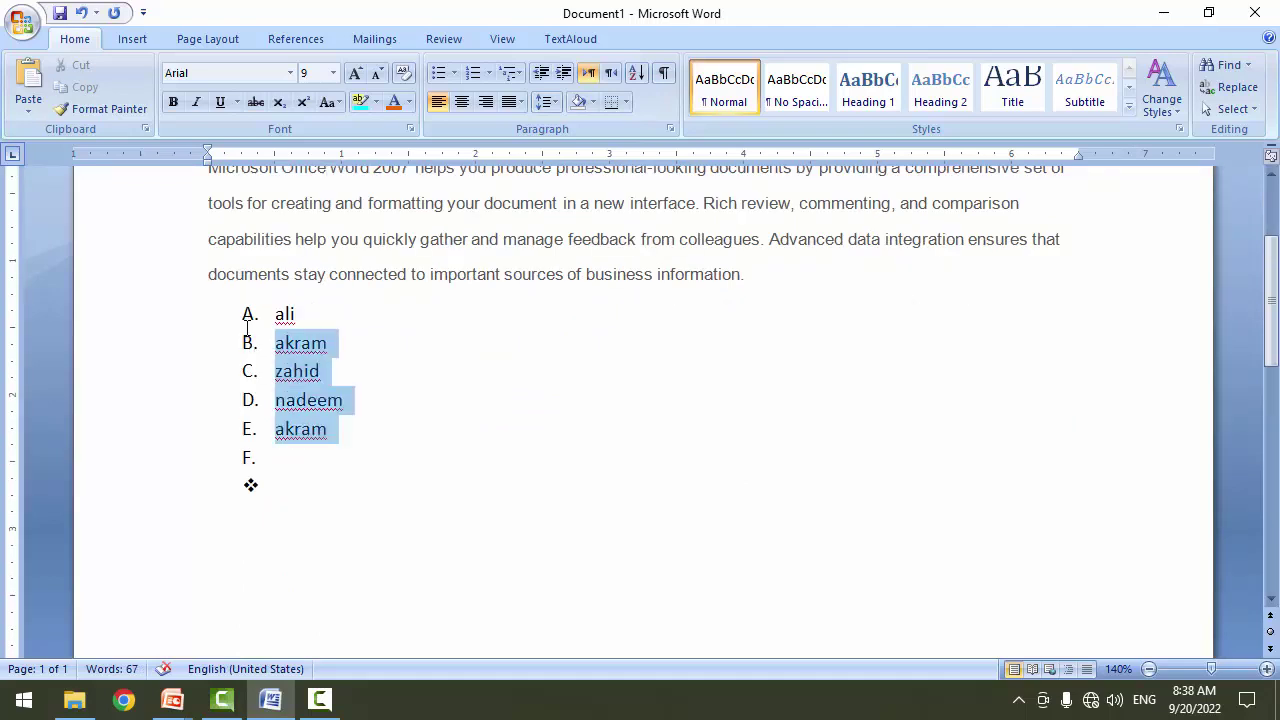
pyautogui.click(470, 76)
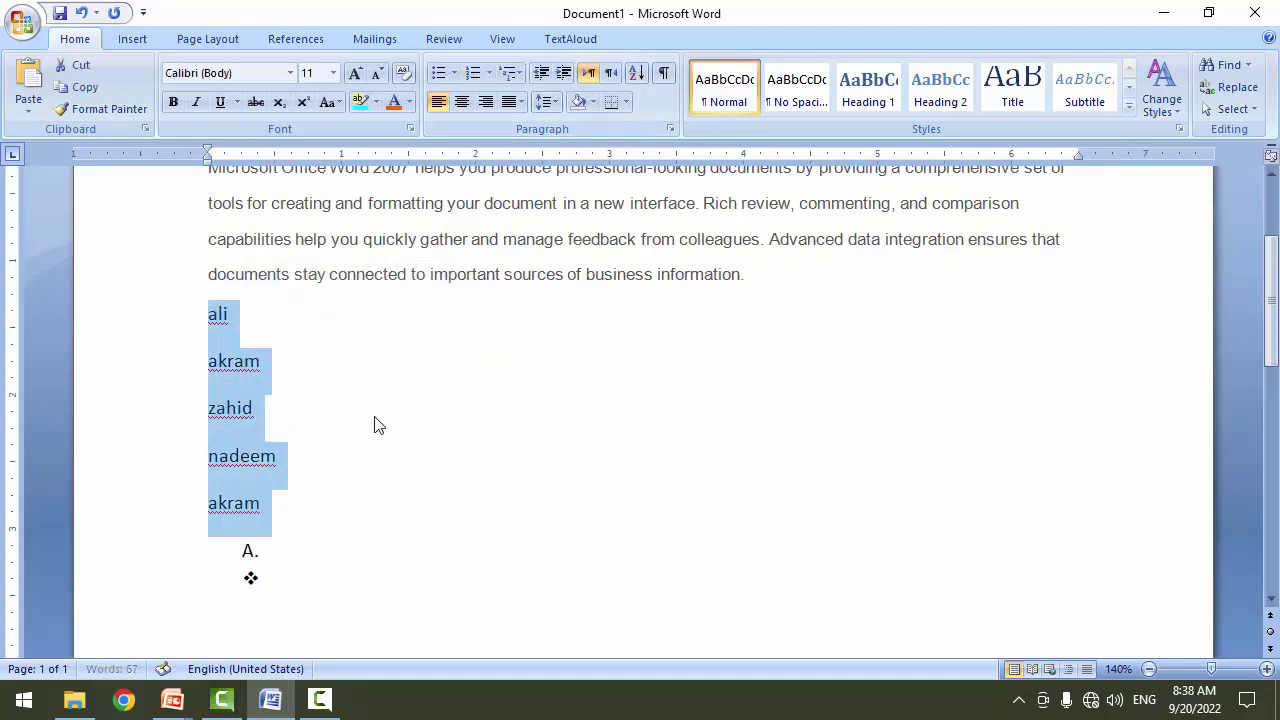
pyautogui.scroll(2, 340, 460)
pyautogui.click(305, 500)
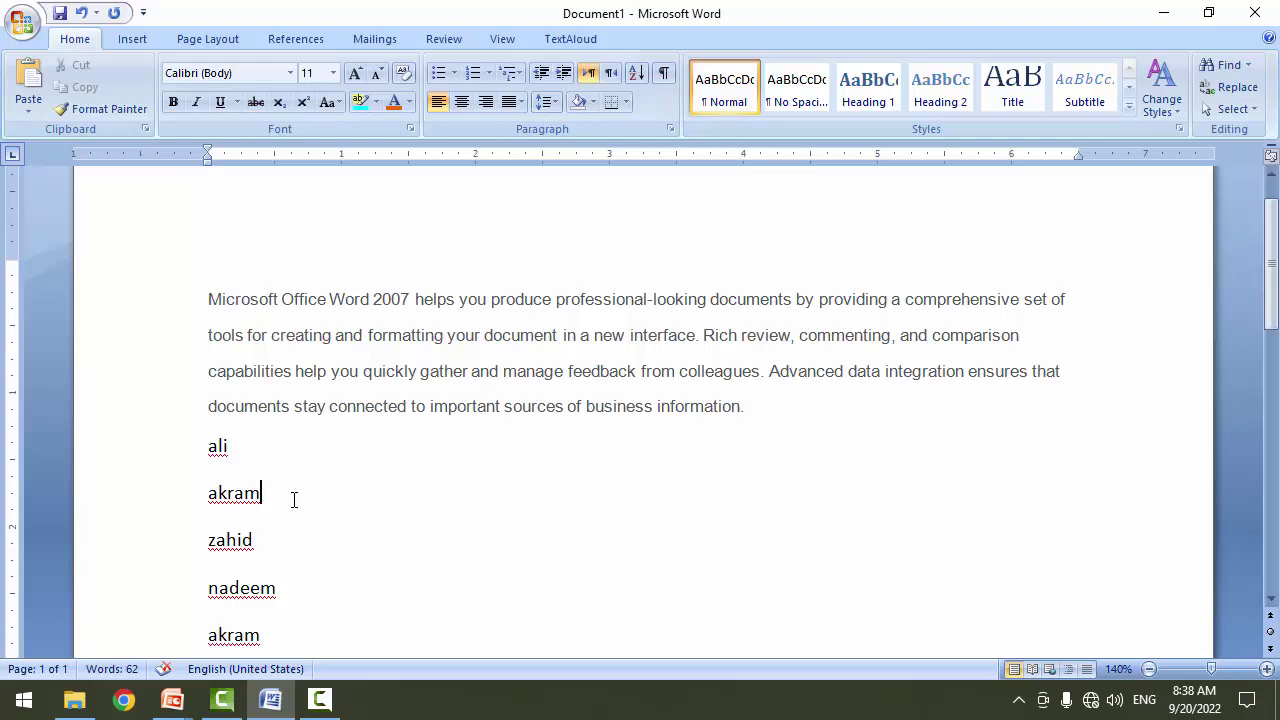
pyautogui.moveTo(260, 493); pyautogui.dragTo(210, 452)
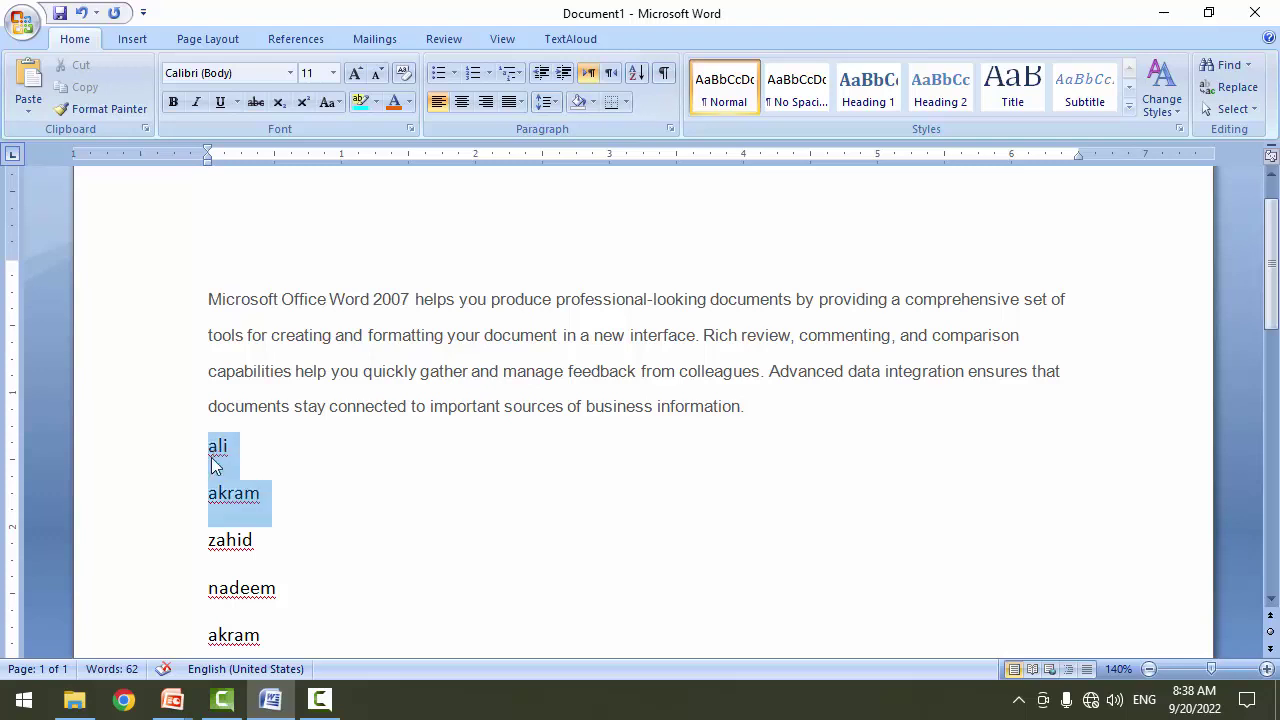
pyautogui.click(462, 102)
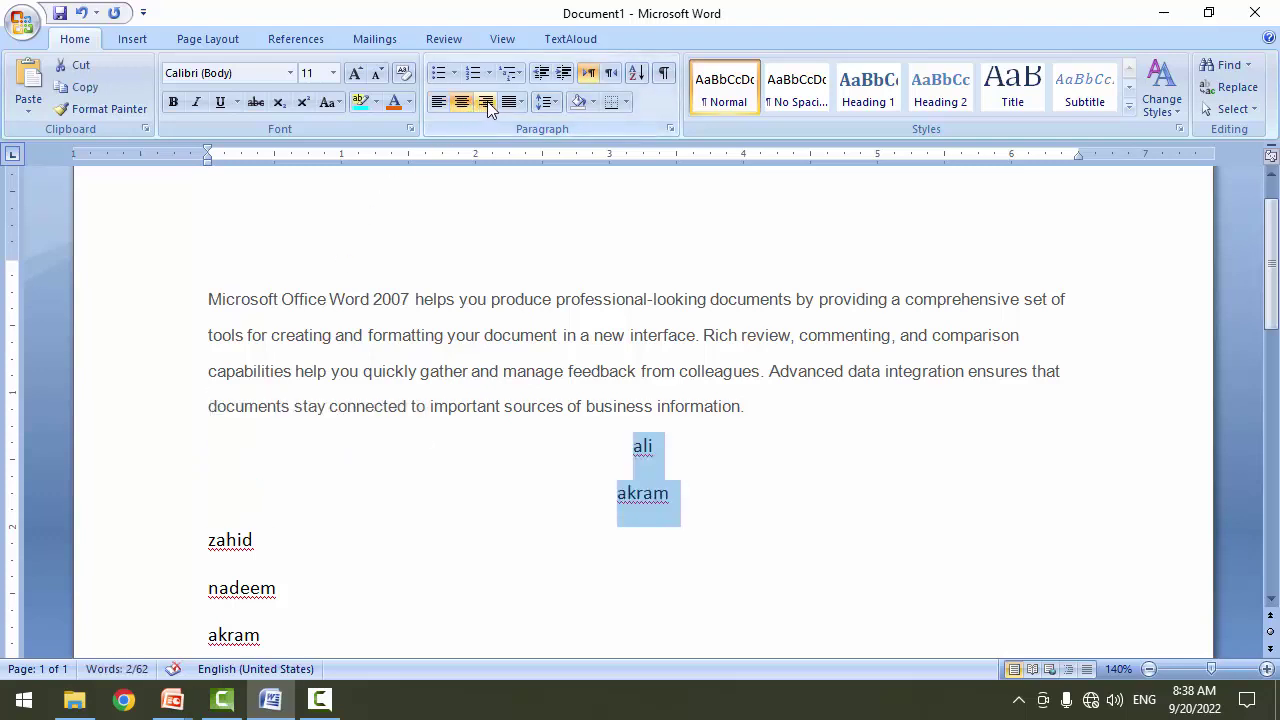
pyautogui.click(486, 104)
pyautogui.click(438, 103)
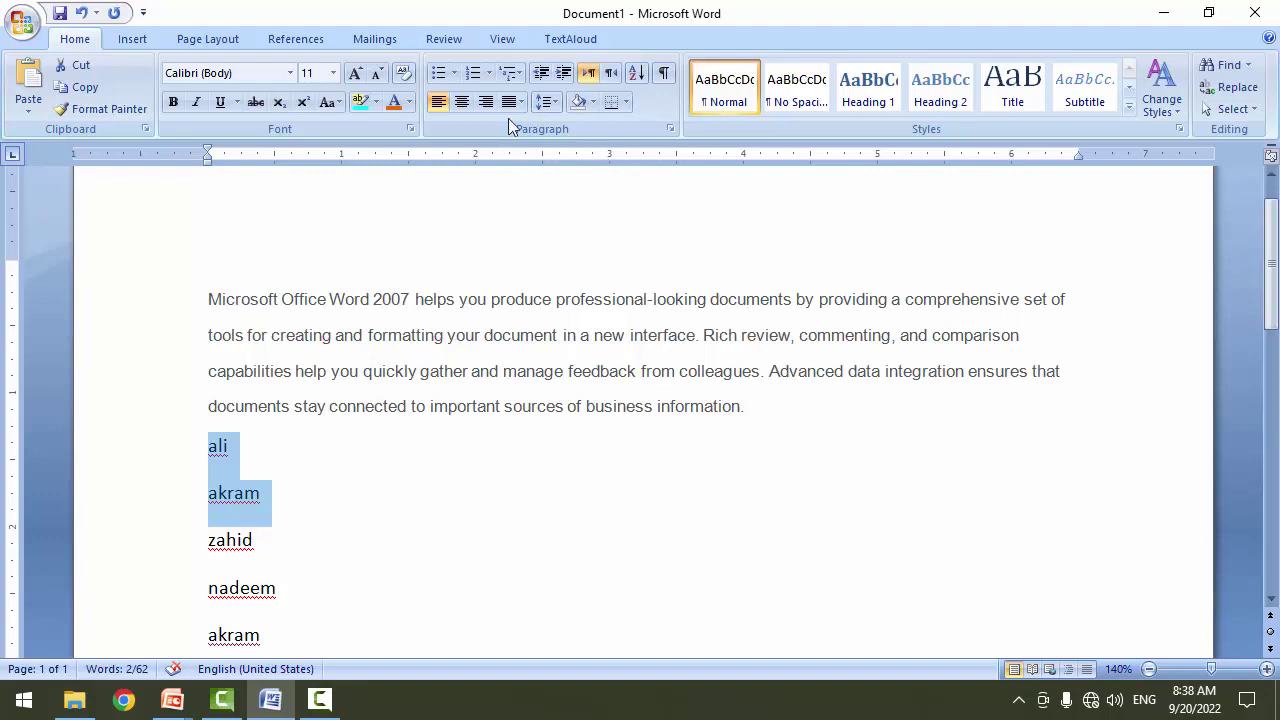
# Select the paragraph's first line and shade it orange.
pyautogui.tripleClick(238, 298)
pyautogui.click(250, 332)
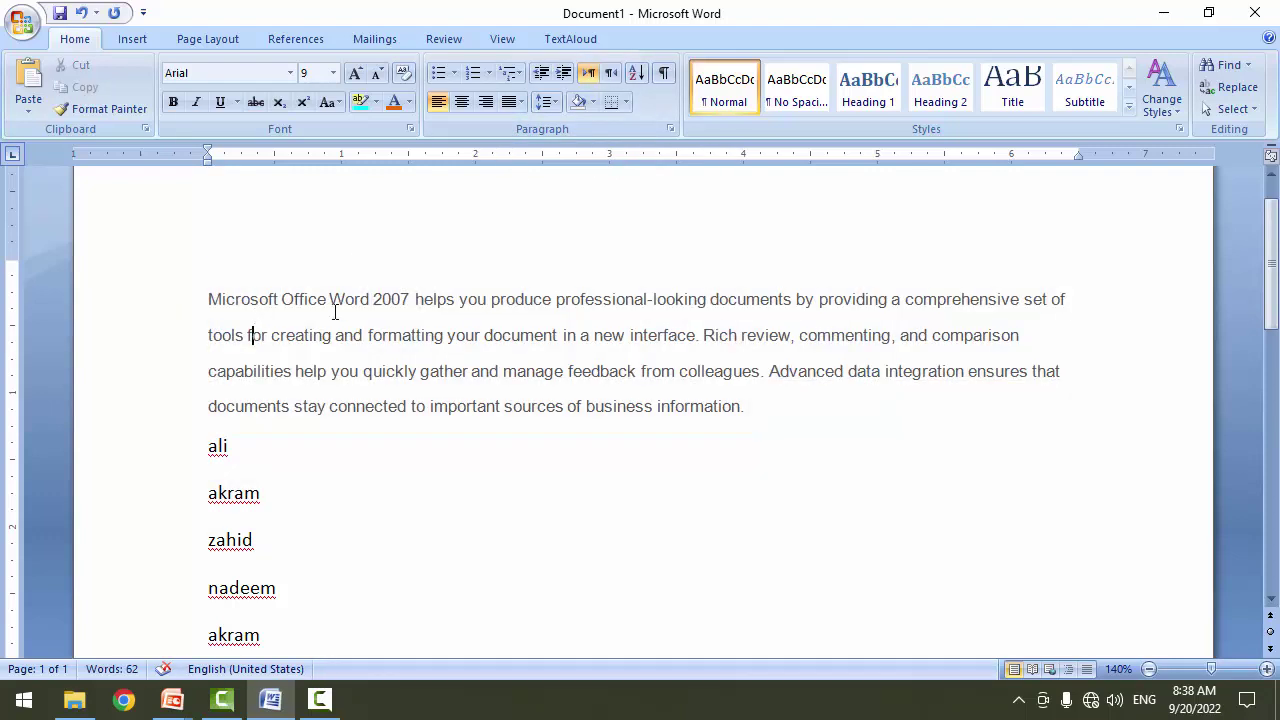
pyautogui.tripleClick(339, 292)
pyautogui.click(339, 292)
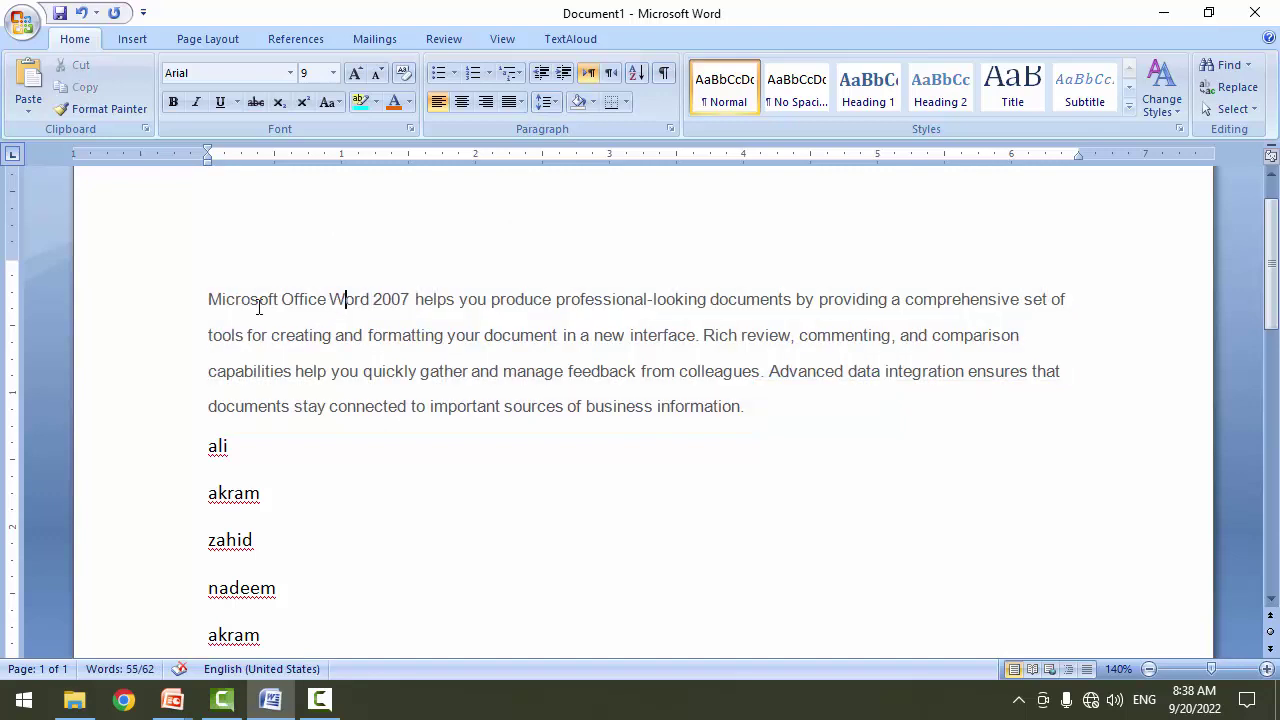
pyautogui.click(177, 308)
pyautogui.doubleClick(376, 298)
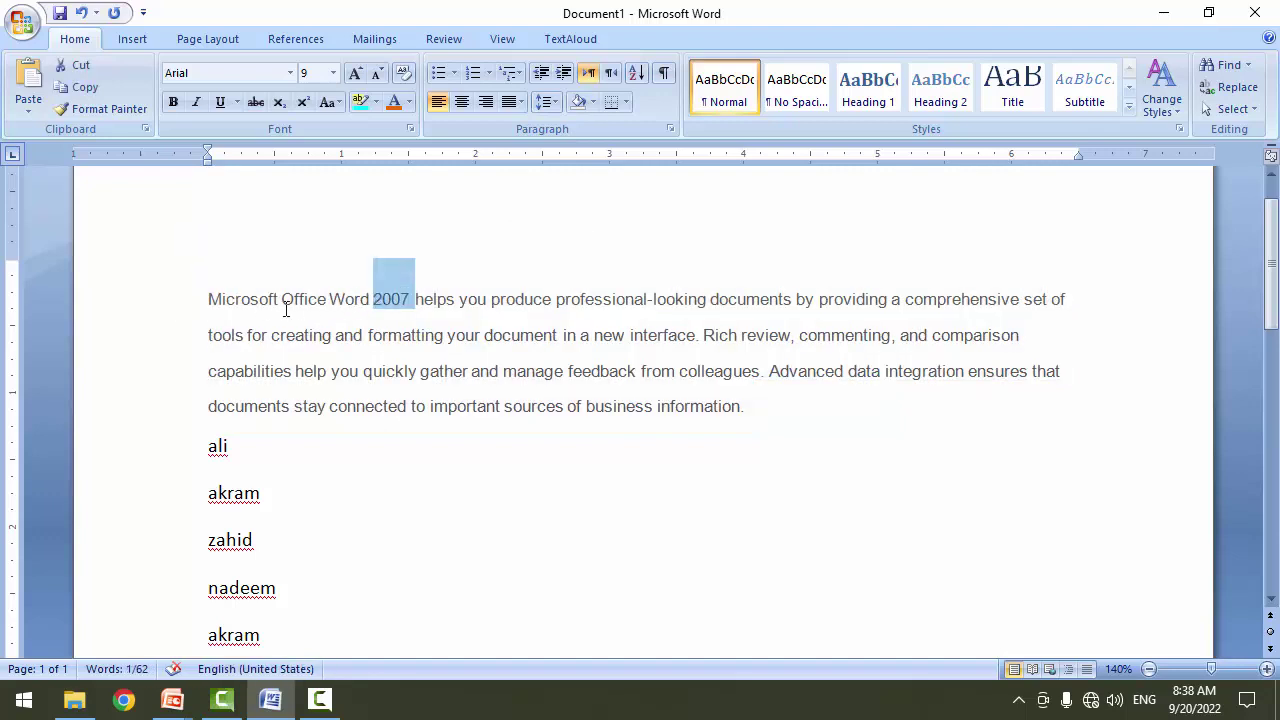
pyautogui.moveTo(211, 300); pyautogui.dragTo(1117, 289)
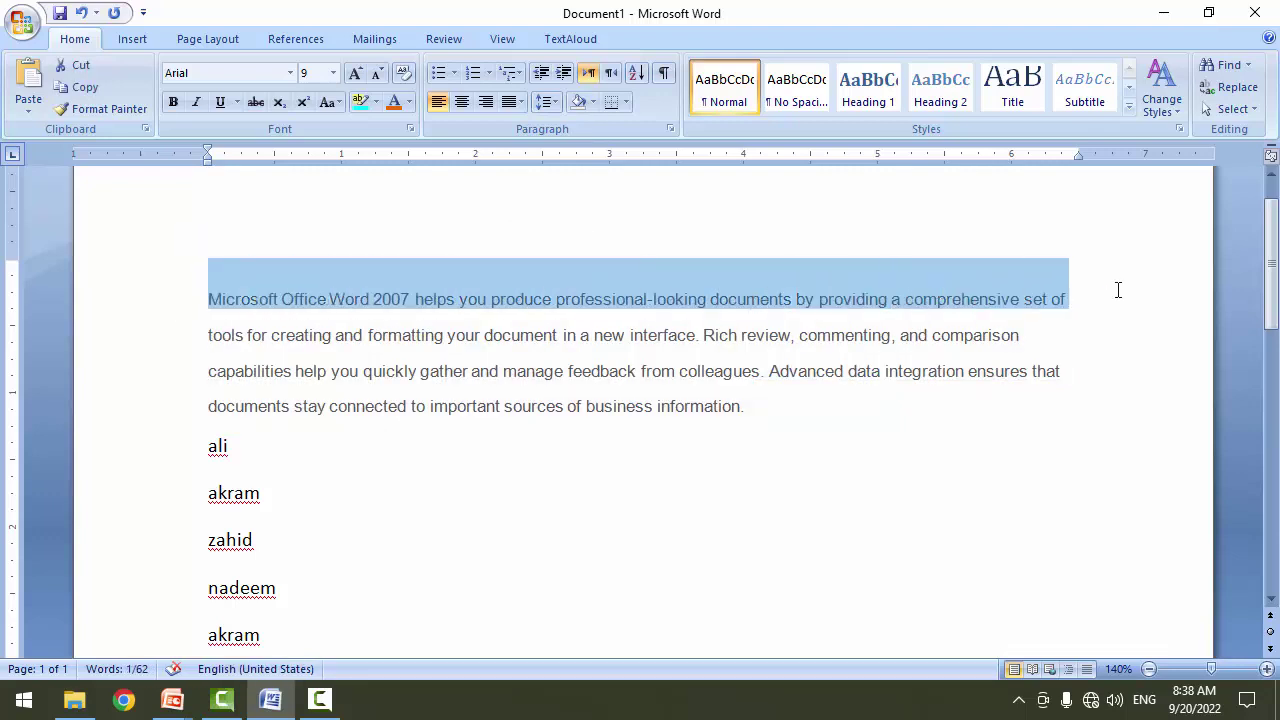
pyautogui.click(591, 103)
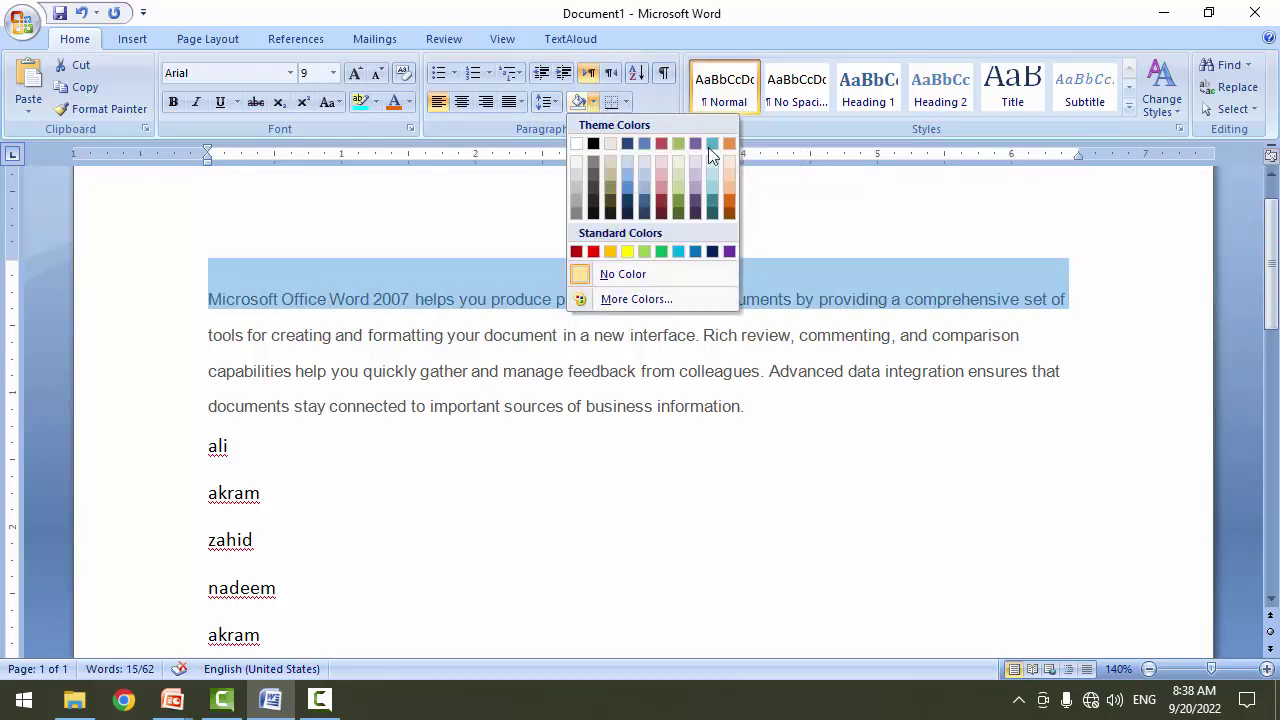
pyautogui.click(725, 198)
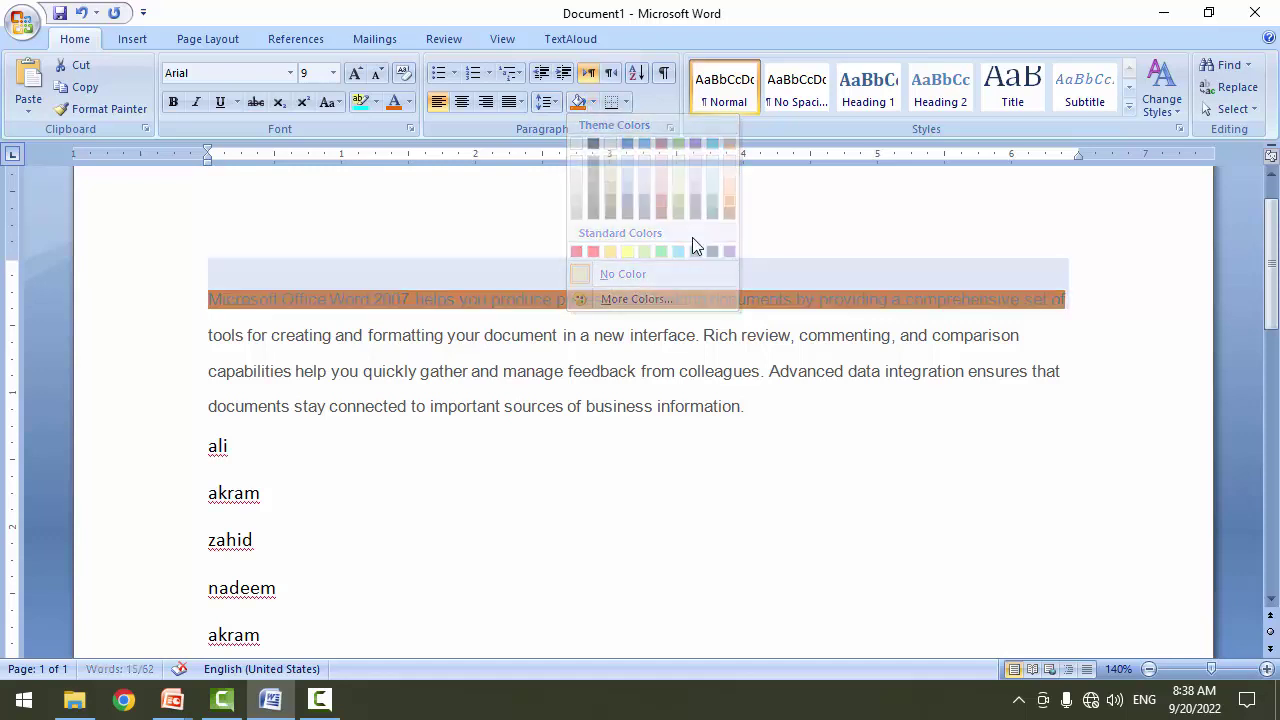
pyautogui.click(627, 348)
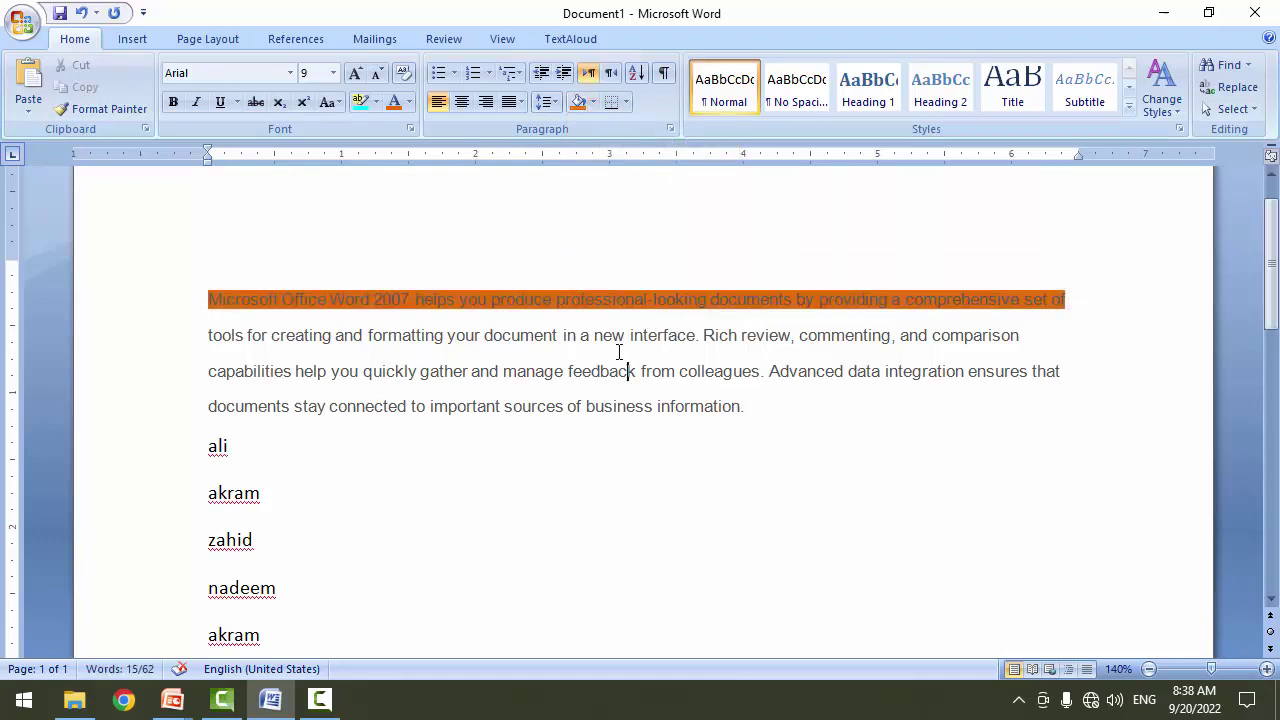
# Give the whole paragraph a yellow background shading.
pyautogui.tripleClick(388, 338)
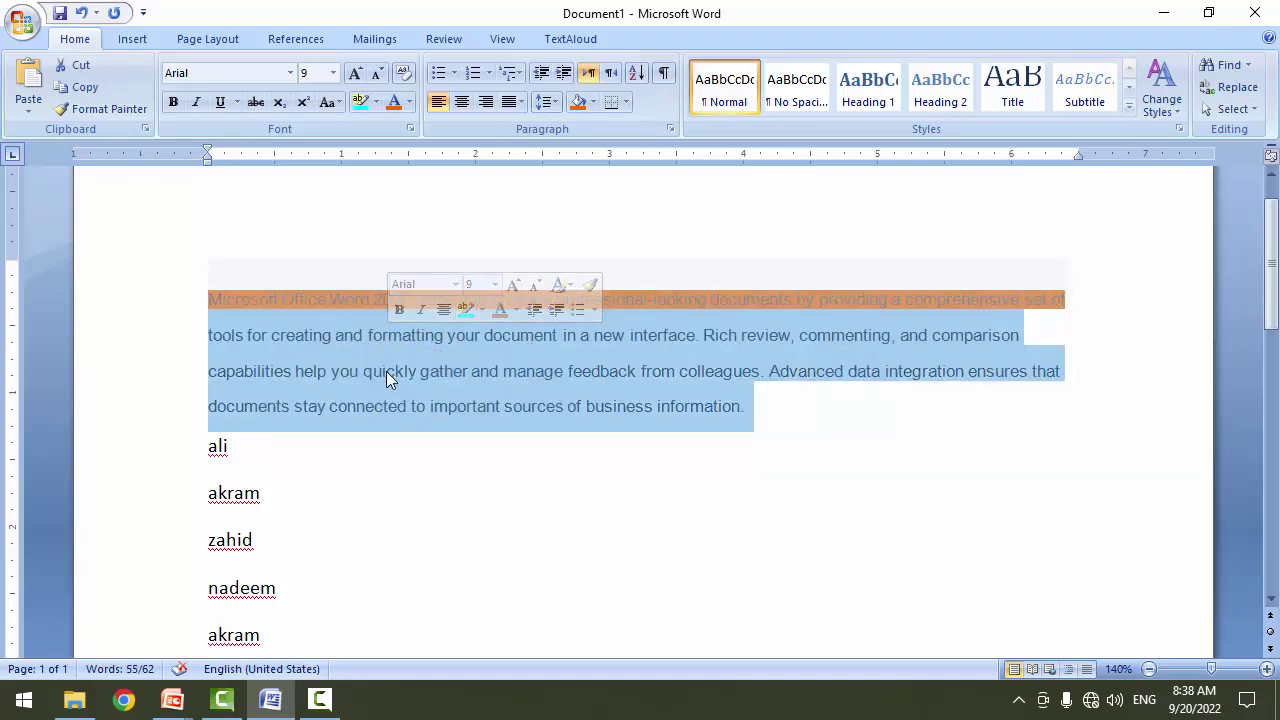
pyautogui.click(592, 104)
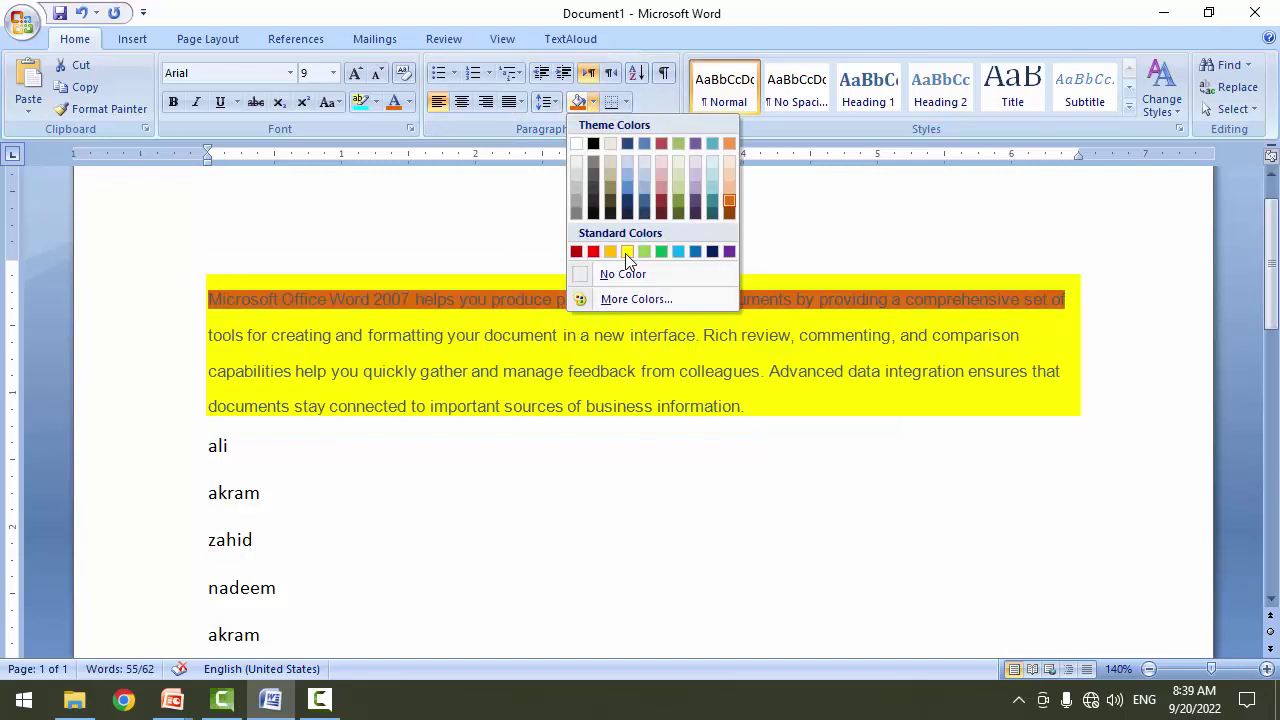
pyautogui.click(628, 252)
pyautogui.click(612, 406)
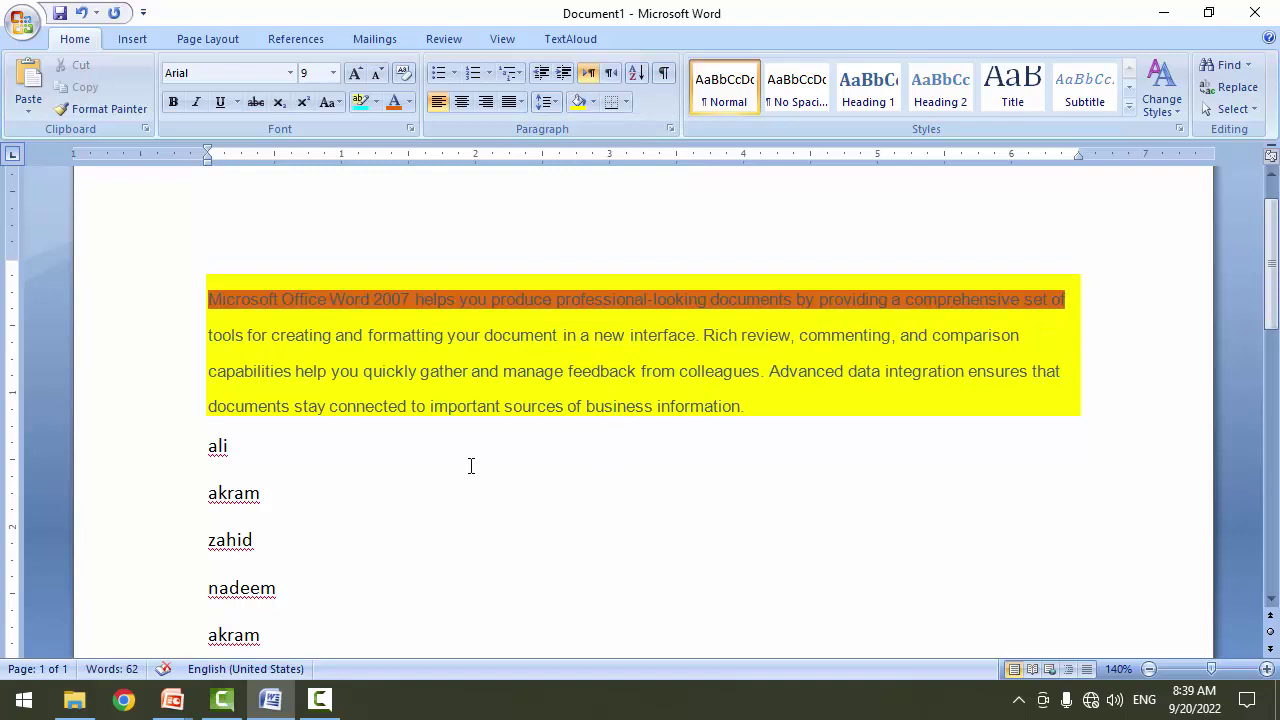
pyautogui.scroll(-1, 443, 492)
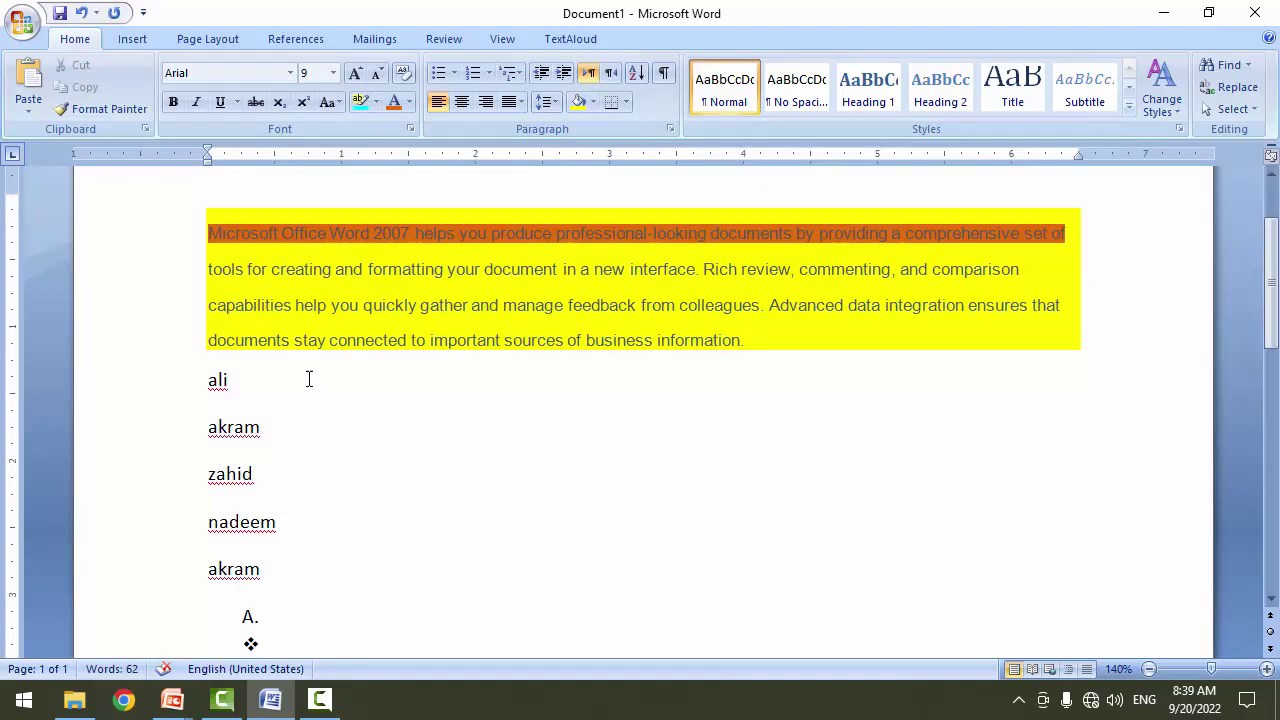
pyautogui.moveTo(294, 303)
pyautogui.mouseDown()
pyautogui.moveTo(498, 290)
pyautogui.moveTo(758, 300)
pyautogui.mouseUp()
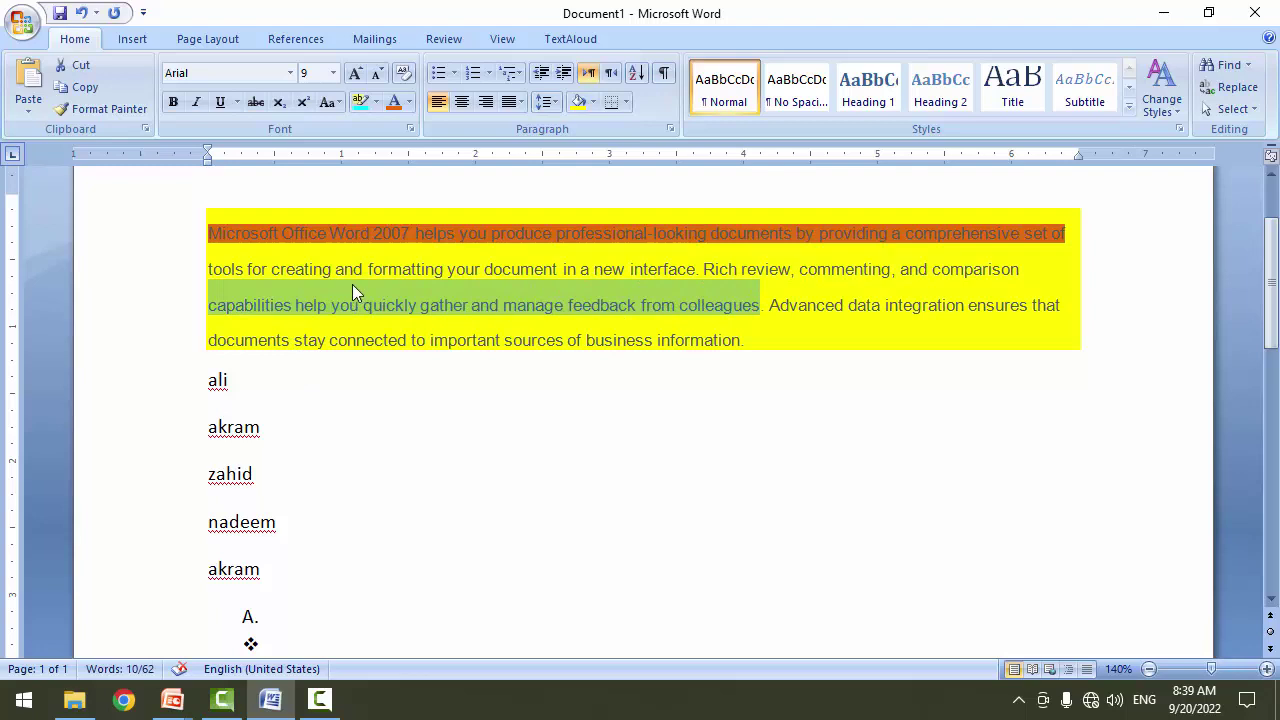
pyautogui.click(375, 102)
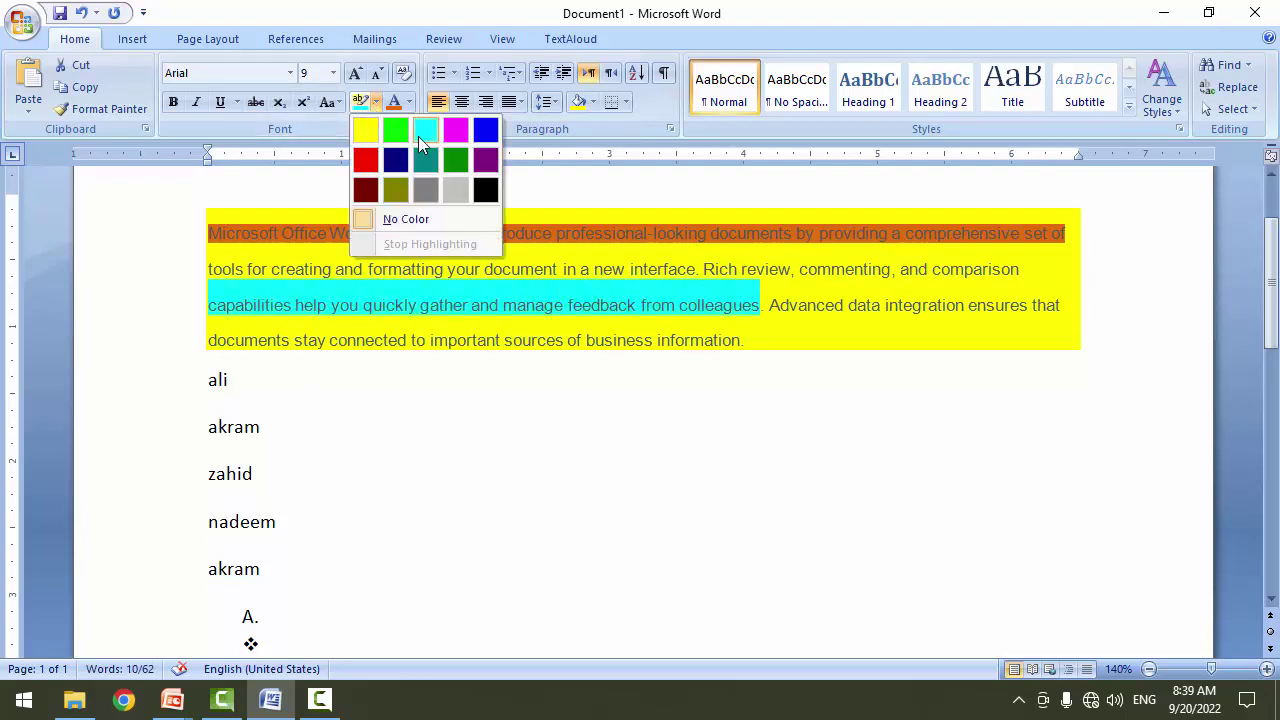
pyautogui.click(427, 136)
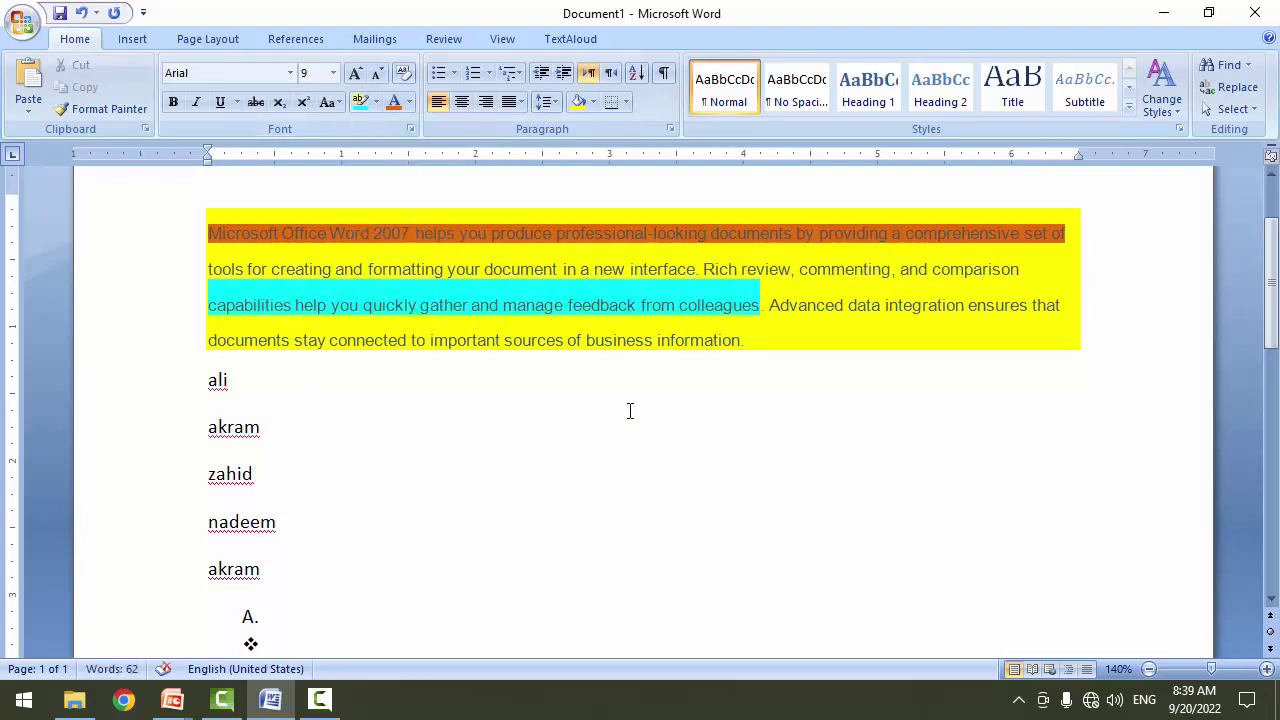
pyautogui.moveTo(779, 298); pyautogui.dragTo(244, 300)
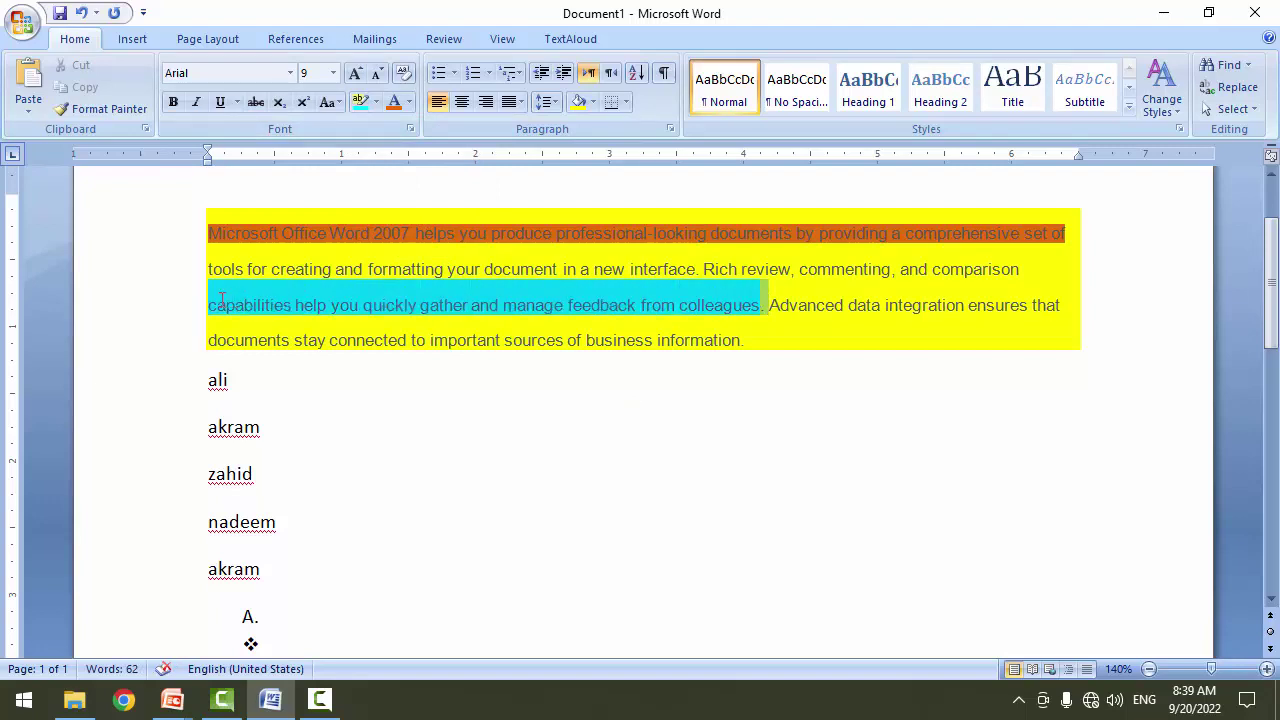
pyautogui.click(376, 102)
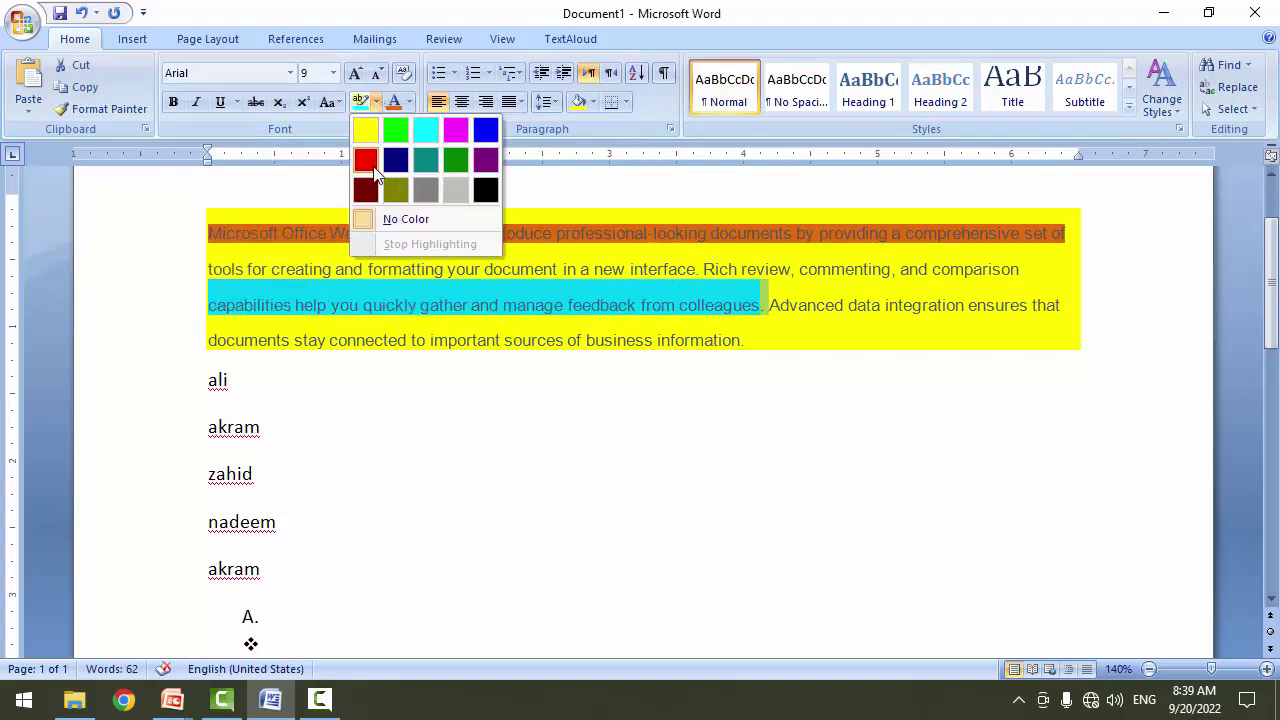
pyautogui.click(399, 225)
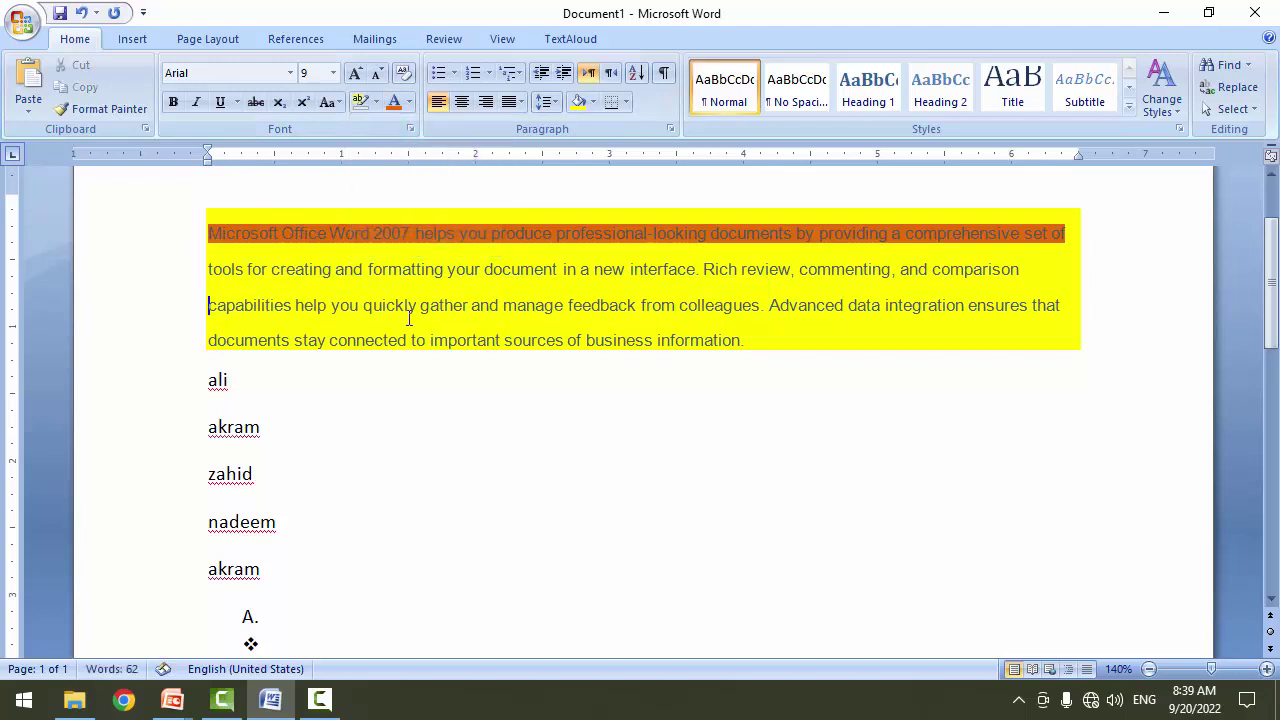
# Select the yellow-shaded paragraph and set its shading to No Color.
pyautogui.moveTo(800, 335); pyautogui.dragTo(212, 227)
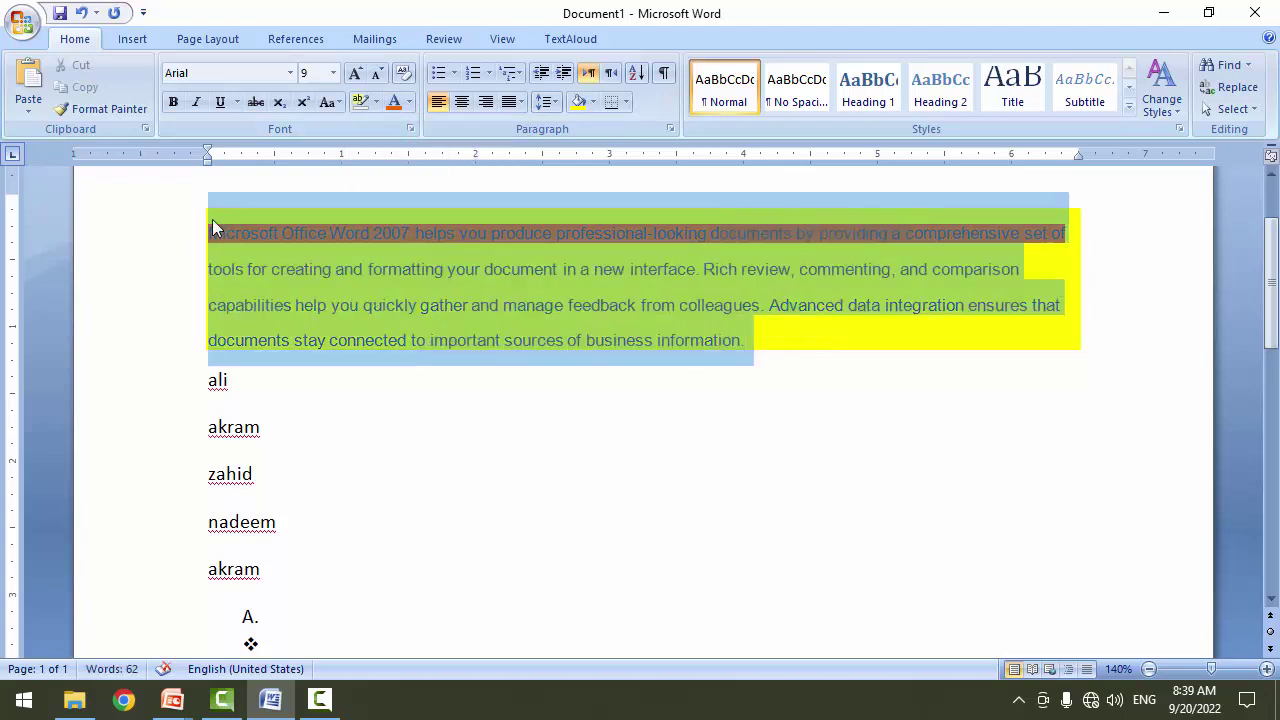
pyautogui.click(593, 102)
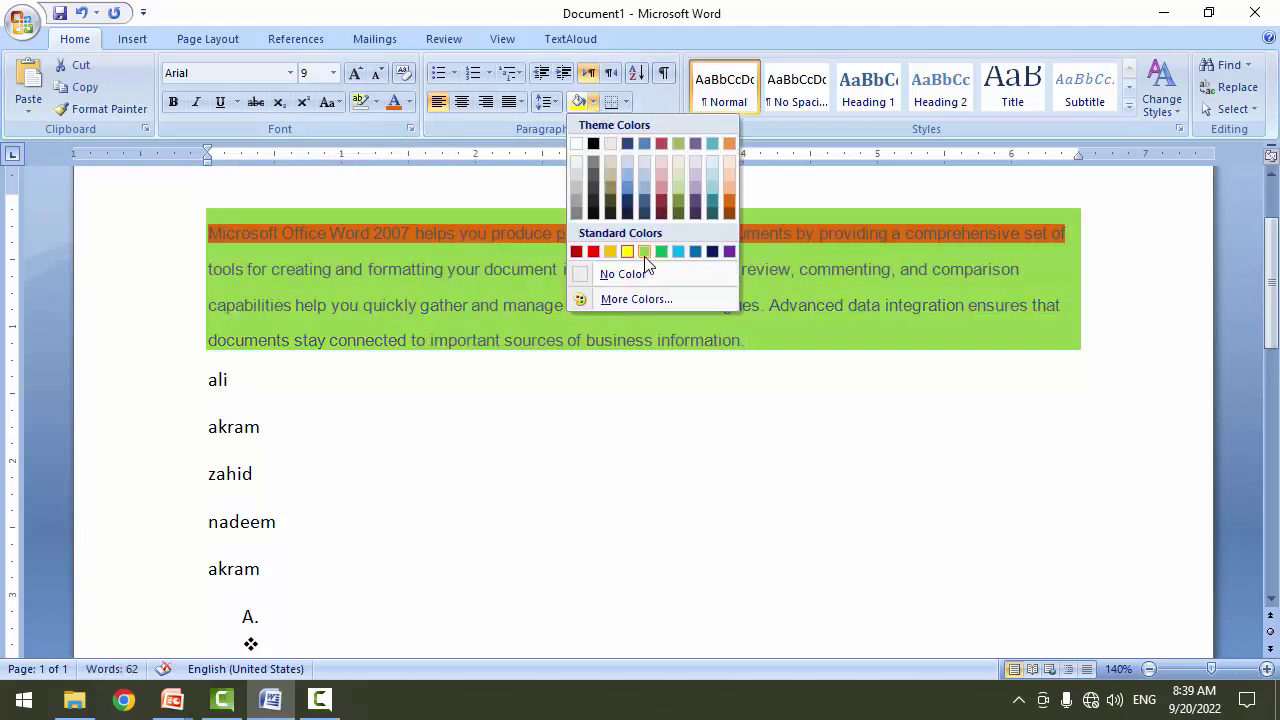
pyautogui.click(625, 276)
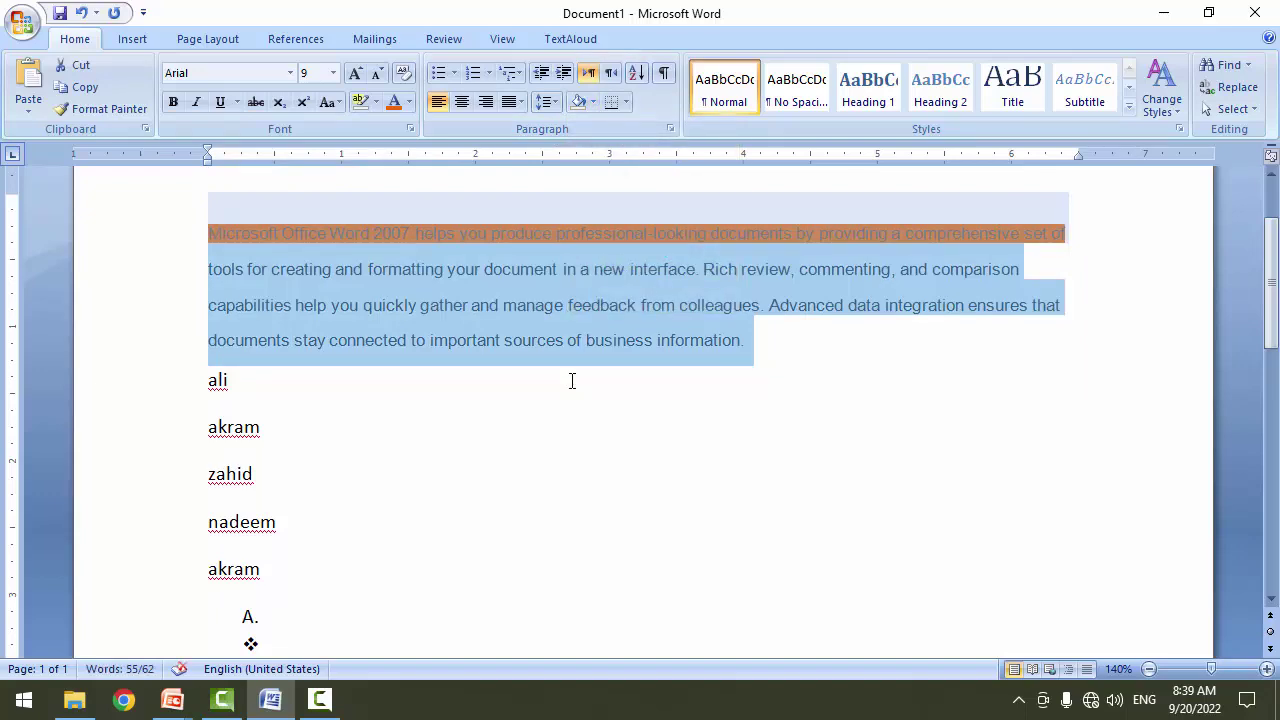